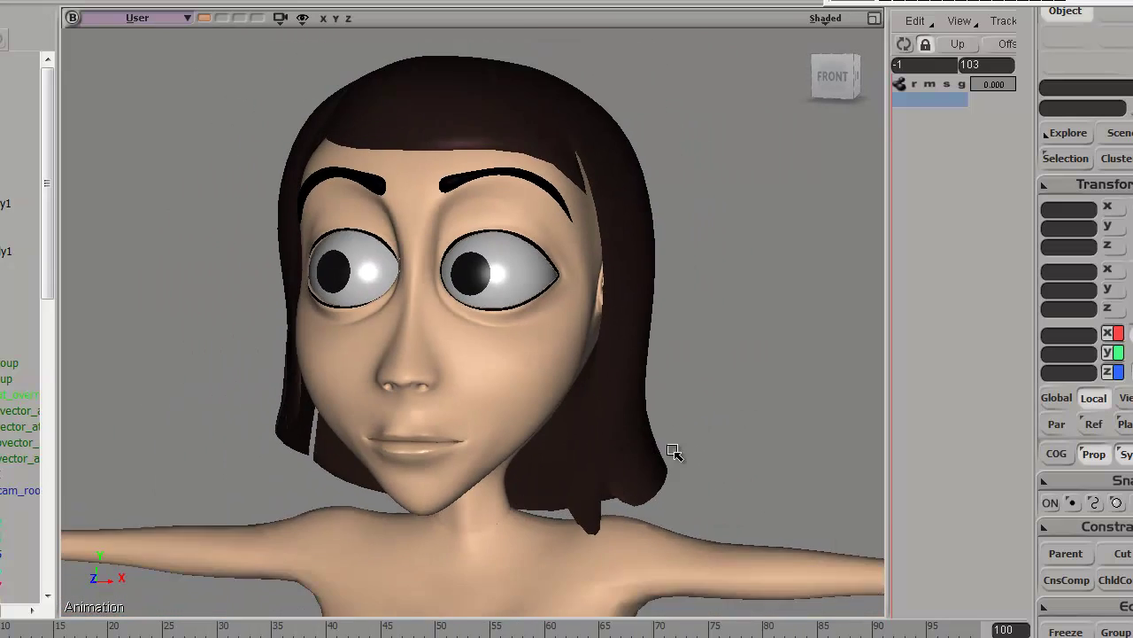
- Trace the head's full contour in blue annotation strokes, from the crown around the jaw and chin to the cheek
scroll(655, 455, "up", 1)
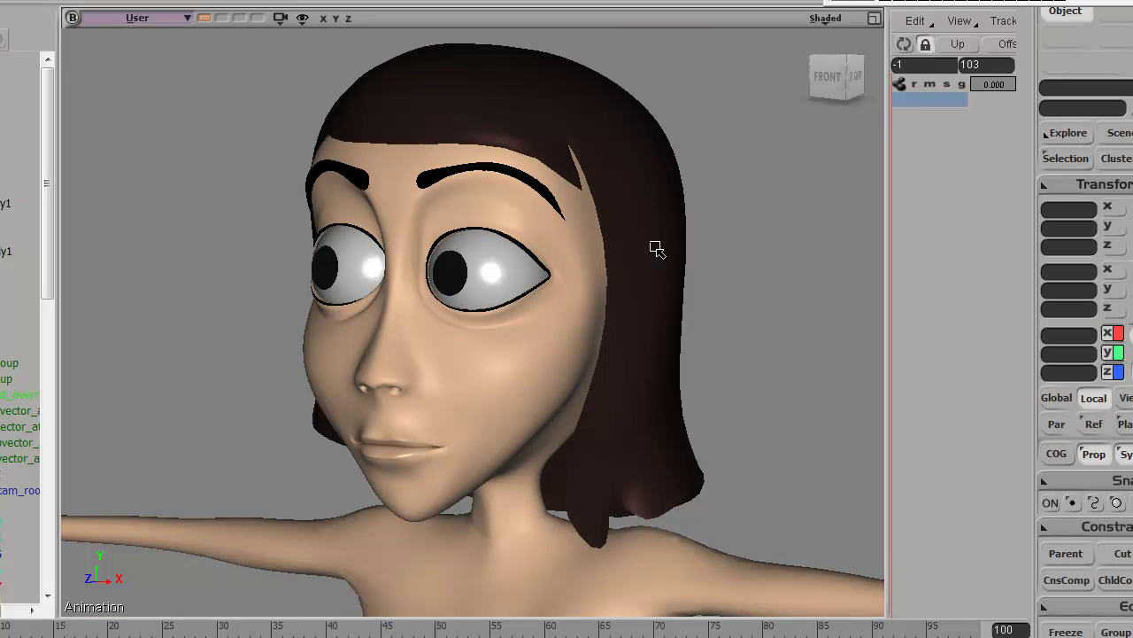
left_click_drag(656, 249, 665, 248)
right_click_drag(604, 310, 626, 303)
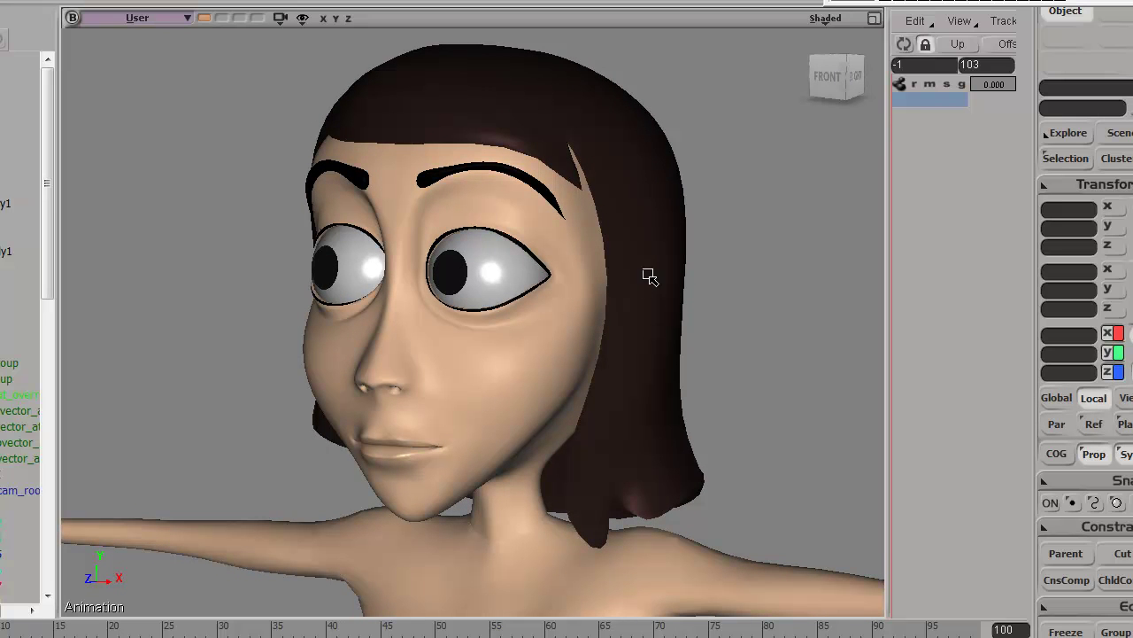
left_click_drag(648, 249, 673, 209)
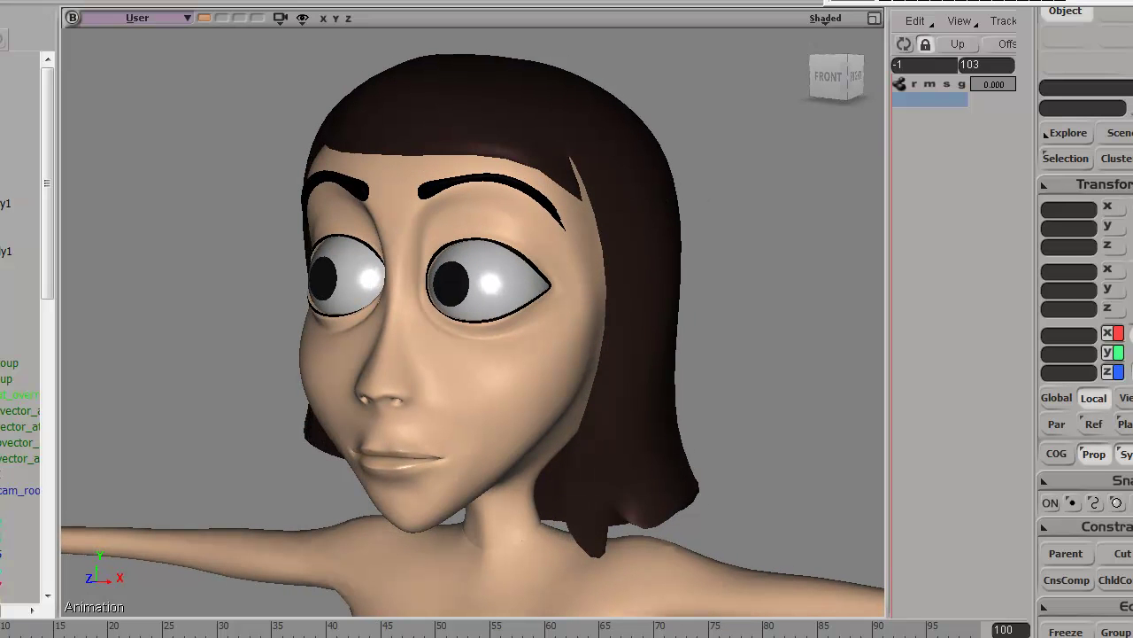
mouse_move(324, 267)
left_mouse_down()
mouse_move(319, 200)
mouse_move(381, 78)
mouse_move(542, 62)
mouse_move(636, 137)
left_mouse_up()
mouse_move(671, 263)
left_mouse_down()
mouse_move(626, 392)
mouse_move(551, 468)
left_mouse_up()
mouse_move(575, 370)
left_mouse_down()
mouse_move(554, 414)
mouse_move(463, 500)
mouse_move(400, 530)
left_mouse_up()
left_click_drag(602, 400, 524, 487)
mouse_move(413, 529)
left_mouse_down()
mouse_move(303, 316)
mouse_move(312, 288)
left_mouse_up()
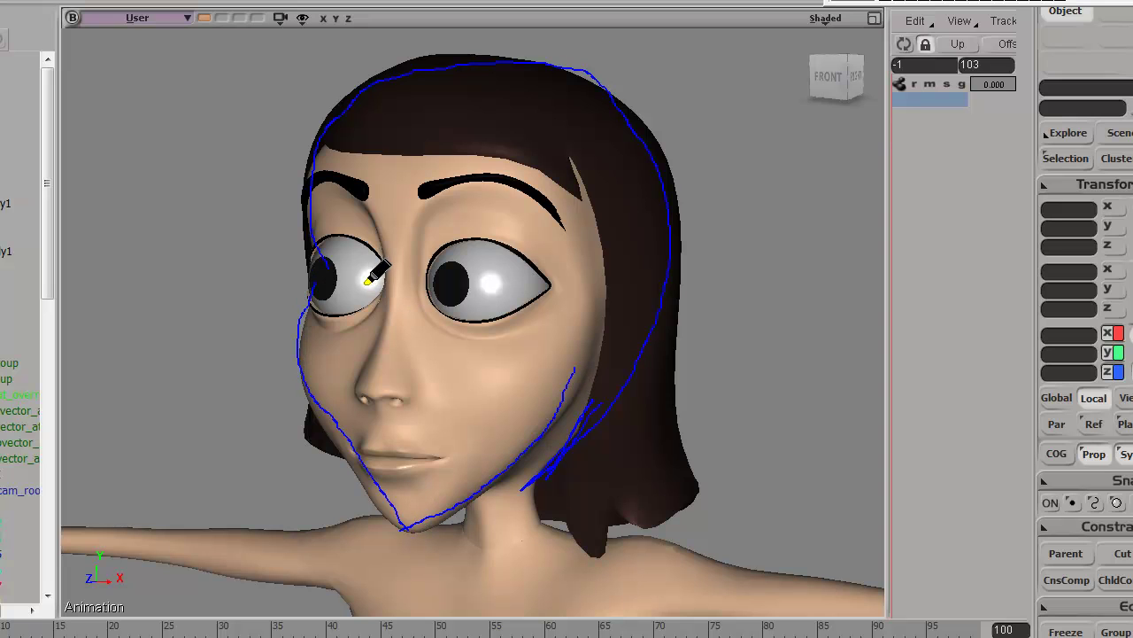
- Outline both eyes, the mouth line and the nose wedge in blue, and clear all annotations
mouse_move(330, 294)
left_mouse_down()
mouse_move(327, 255)
mouse_move(372, 246)
left_mouse_up()
mouse_move(432, 288)
left_mouse_down()
mouse_move(484, 243)
mouse_move(462, 306)
mouse_move(434, 283)
left_mouse_up()
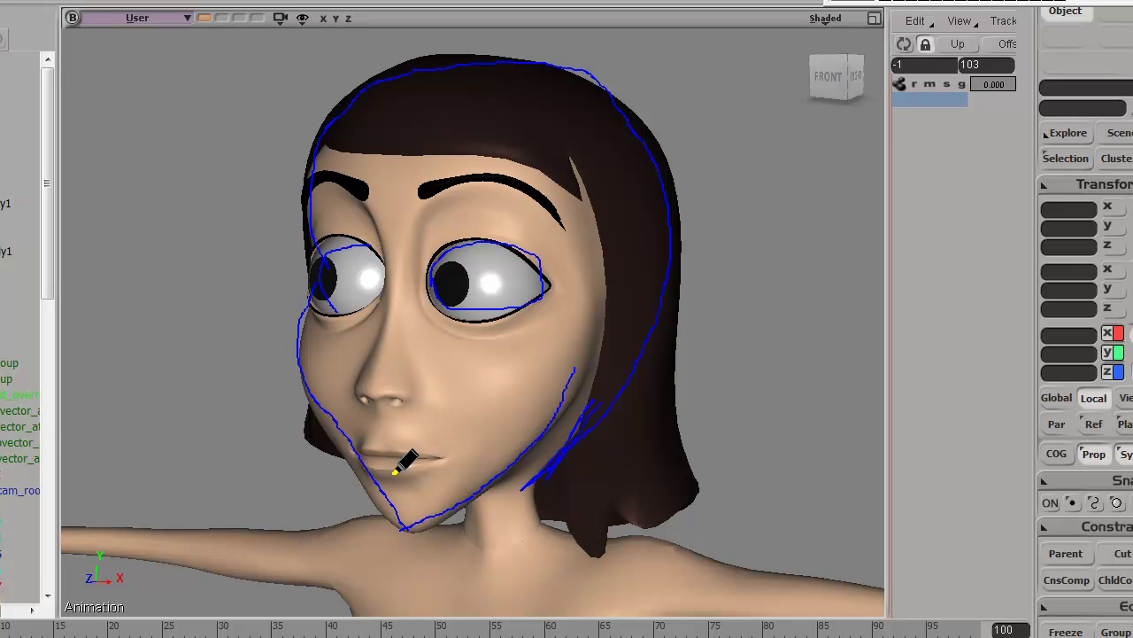
left_click_drag(375, 455, 450, 465)
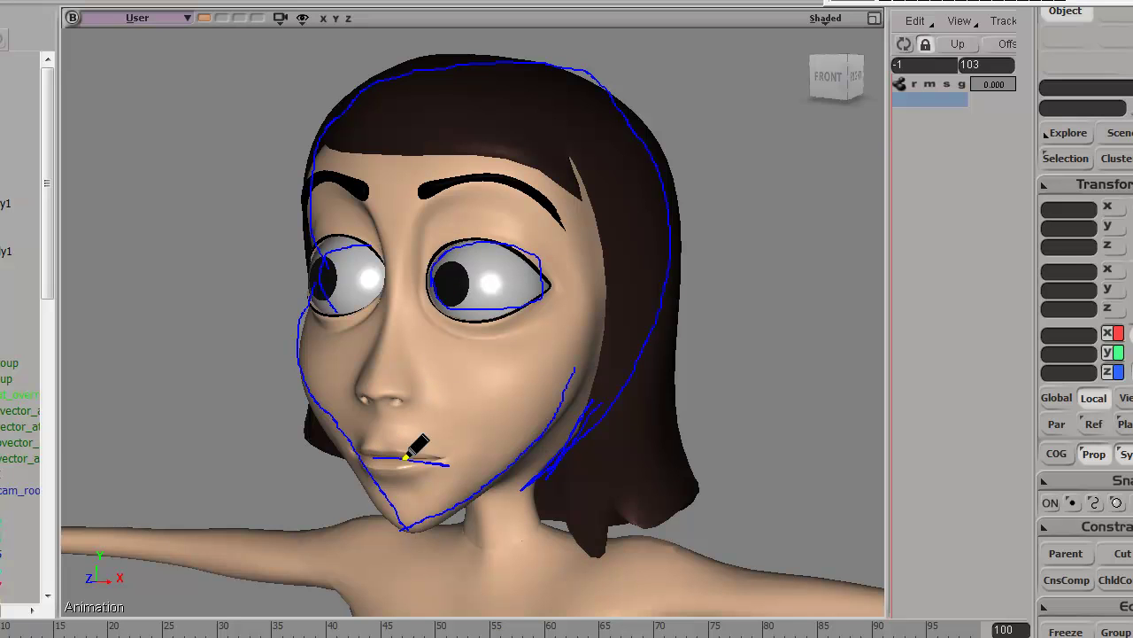
left_click_drag(372, 392, 388, 391)
mouse_move(386, 265)
left_mouse_down()
mouse_move(386, 306)
mouse_move(354, 396)
left_mouse_up()
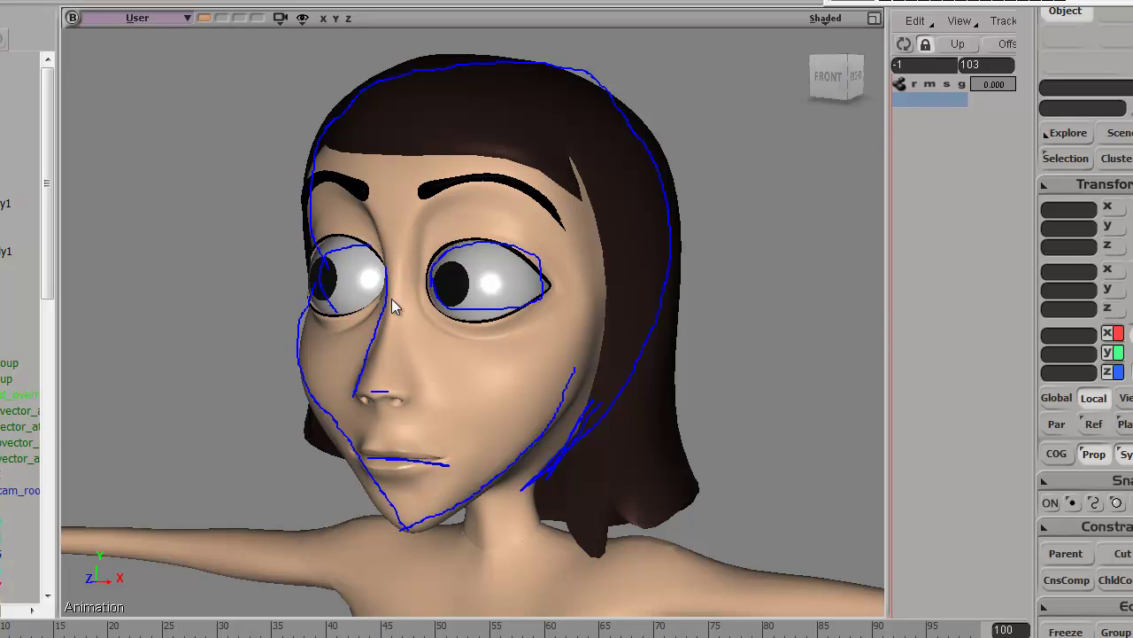
mouse_move(400, 332)
left_mouse_down()
mouse_move(414, 391)
mouse_move(374, 392)
left_mouse_up()
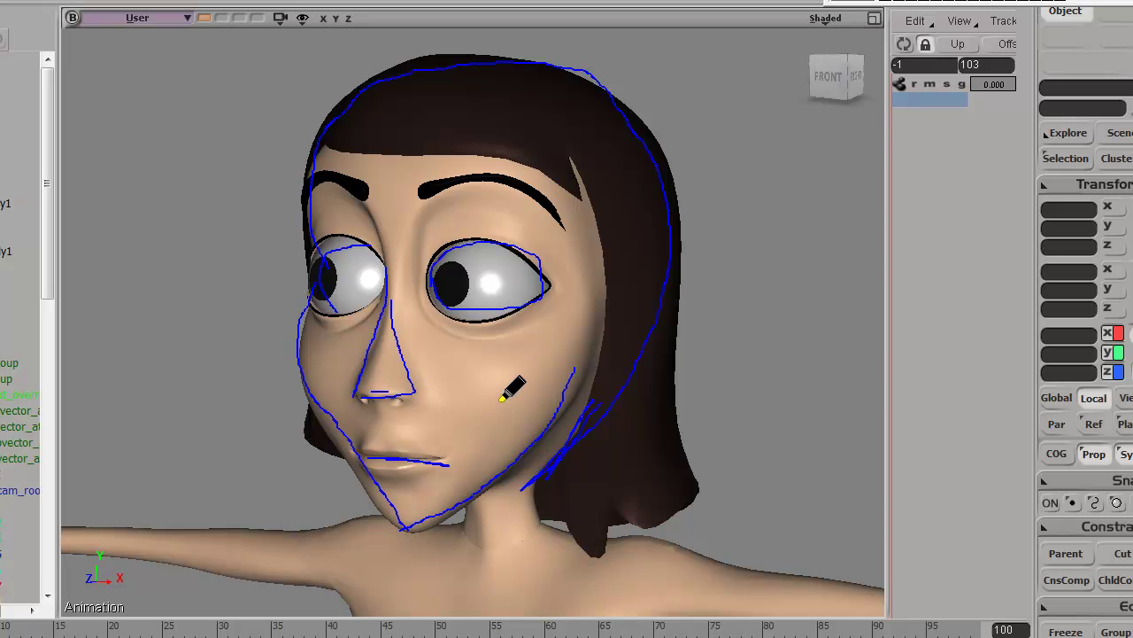
left_click(1060, 3)
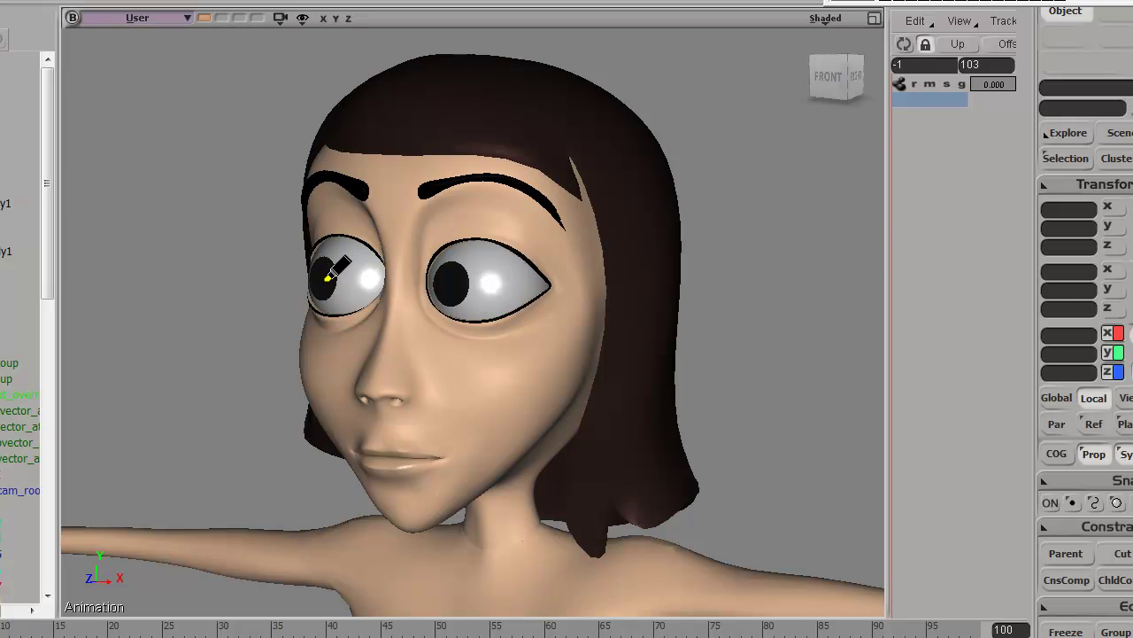
- Sketch a triangle joining both eyes and the mouth, and a box around the nose bridge, erasing each annotation
mouse_move(423, 283)
left_mouse_down()
mouse_move(478, 279)
mouse_move(388, 450)
mouse_move(328, 280)
left_mouse_up()
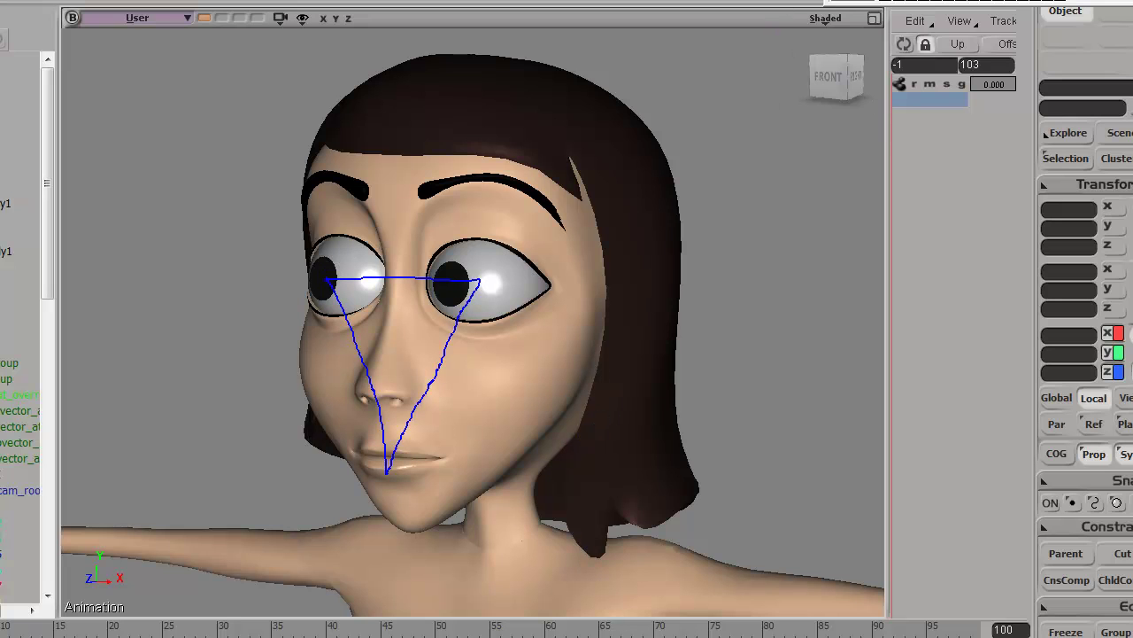
left_click(930, 3)
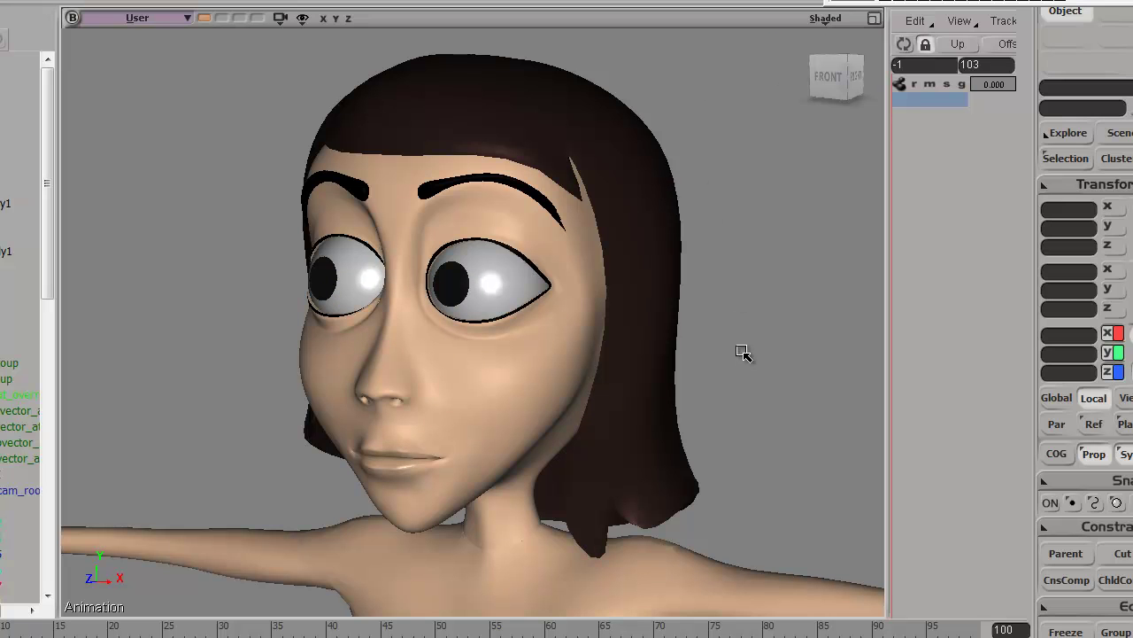
right_click_drag(452, 347, 473, 352)
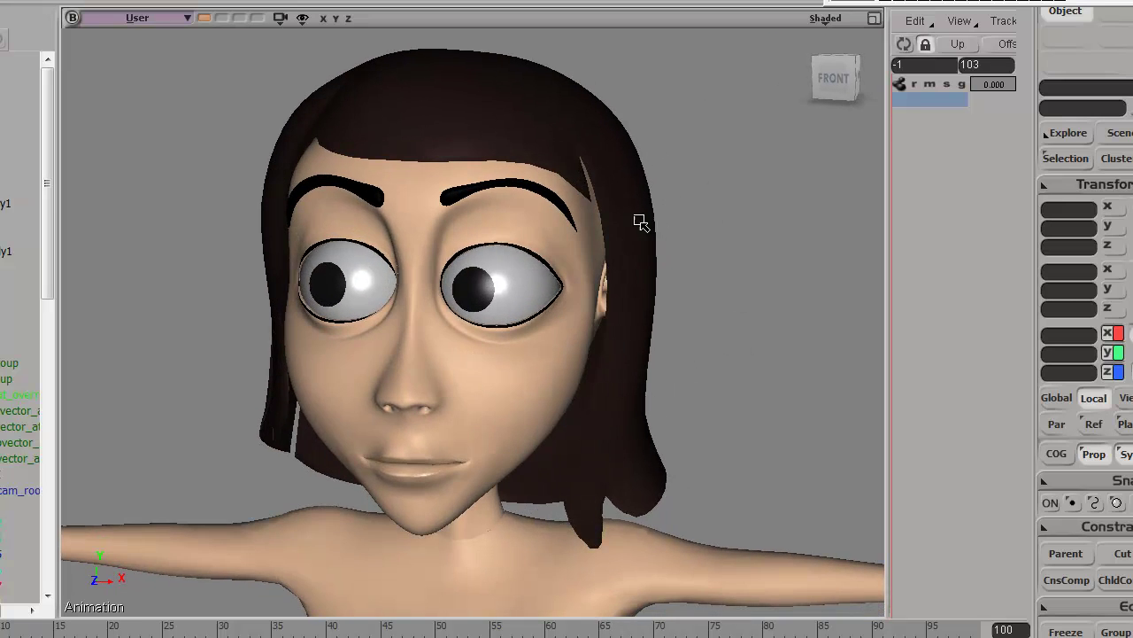
mouse_move(397, 250)
left_mouse_down()
mouse_move(392, 282)
mouse_move(405, 320)
mouse_move(438, 309)
mouse_move(441, 245)
mouse_move(401, 248)
left_mouse_up()
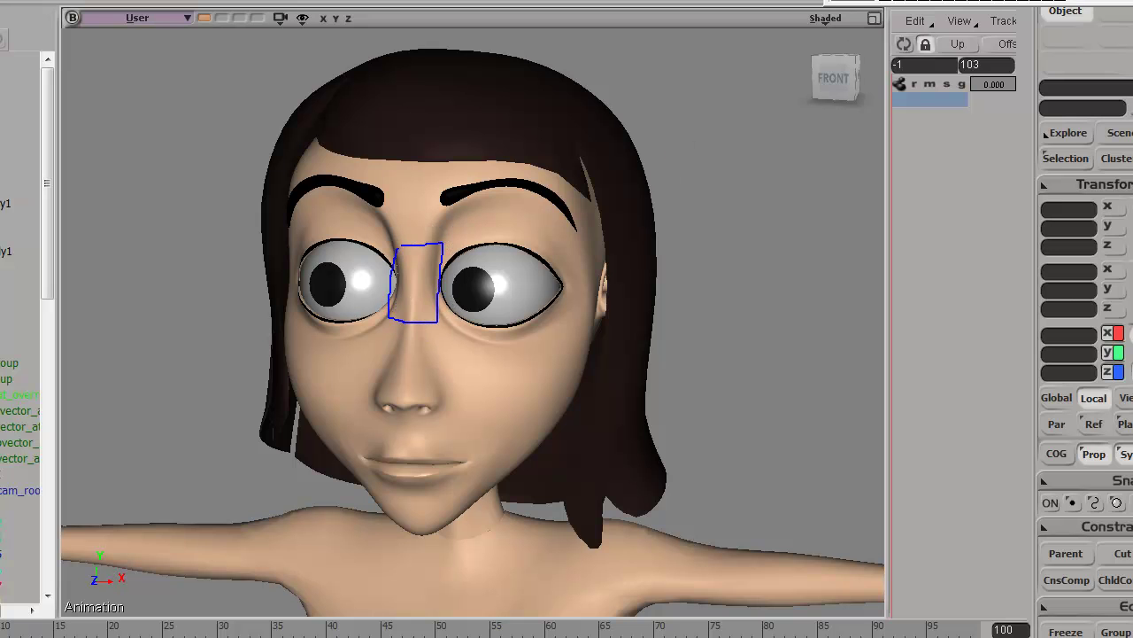
left_click(1042, 1)
- Show the other head version and mark its mouth line, nose tip and eye-to-mouth triangle in blue
left_click_drag(639, 354, 615, 357)
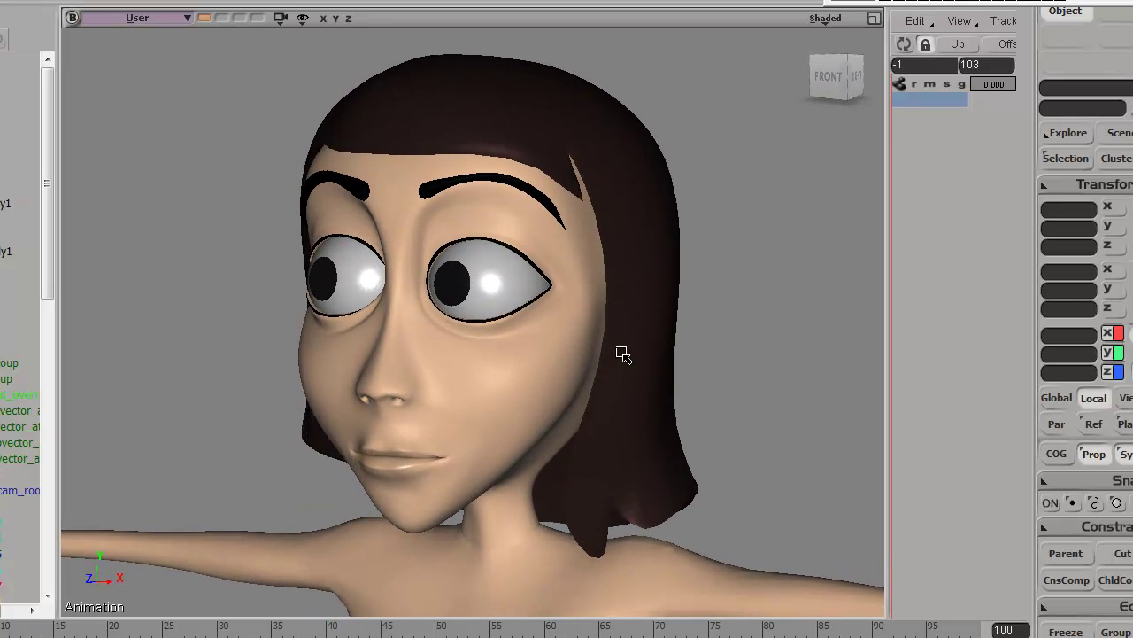
key("Right")
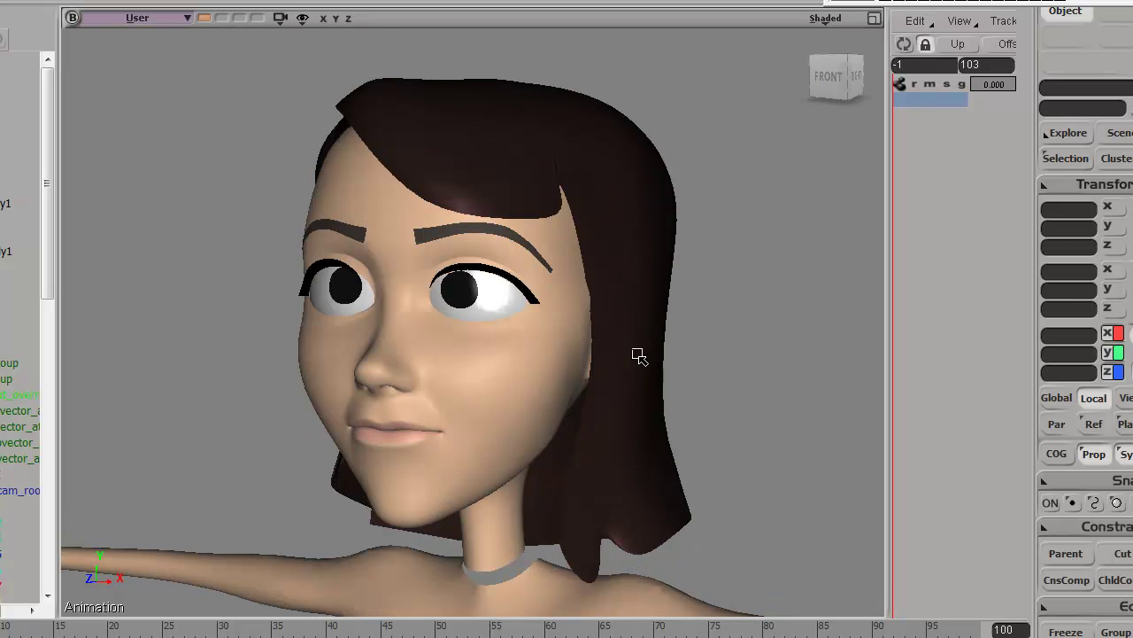
left_click_drag(518, 386, 528, 393)
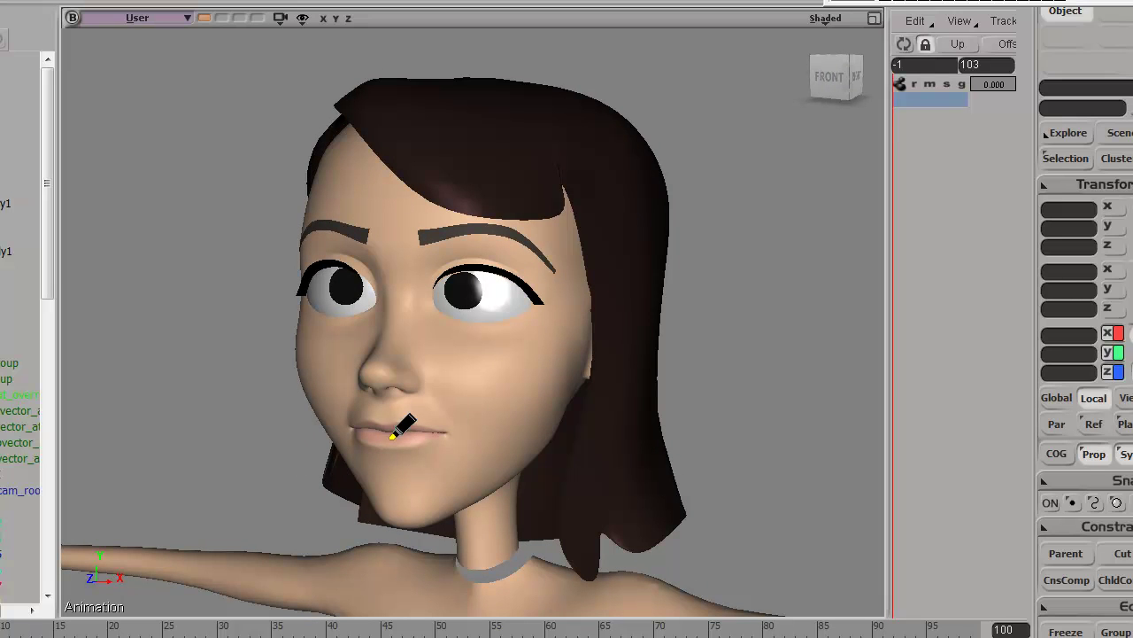
left_click_drag(360, 432, 418, 434)
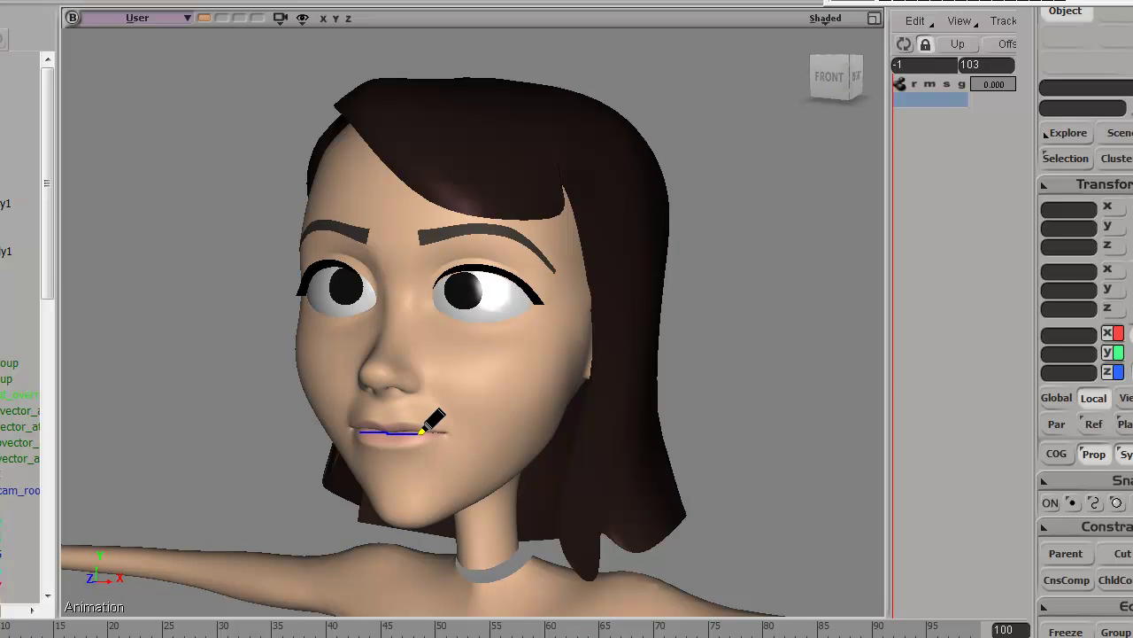
left_click_drag(374, 373, 403, 371)
mouse_move(351, 285)
left_mouse_down()
mouse_move(477, 285)
mouse_move(402, 437)
mouse_move(342, 330)
mouse_move(370, 289)
mouse_move(479, 287)
left_mouse_up()
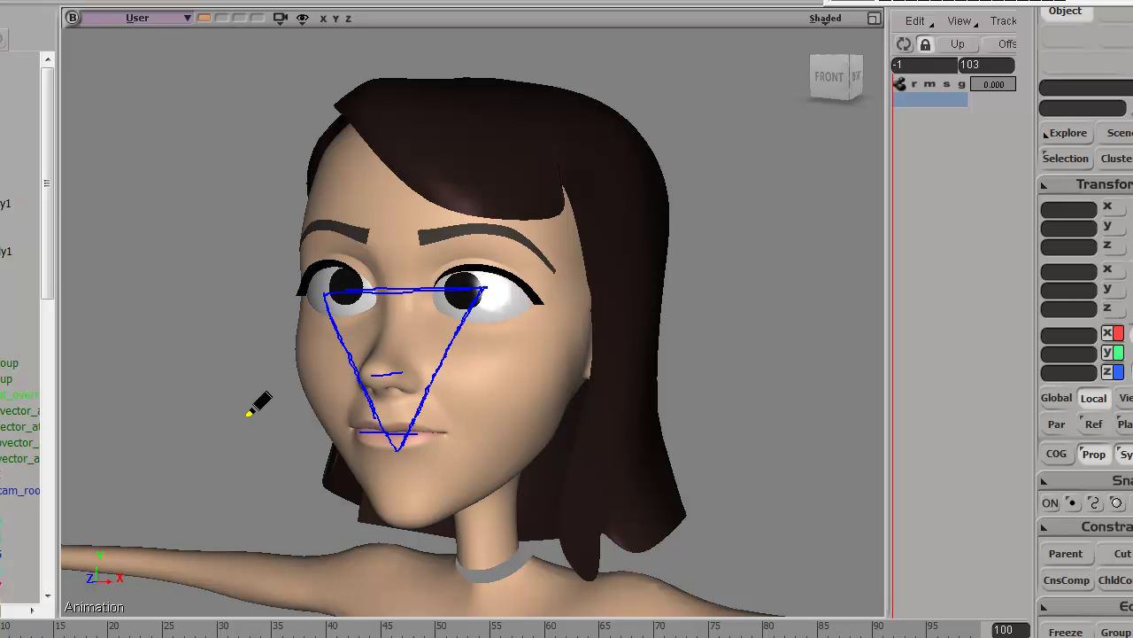
- Draw a horizontal and a vertical double-headed arrow beside the face, and clear the annotations
mouse_move(245, 284)
left_mouse_down()
mouse_move(179, 282)
mouse_move(196, 298)
mouse_move(253, 286)
mouse_move(232, 301)
left_mouse_up()
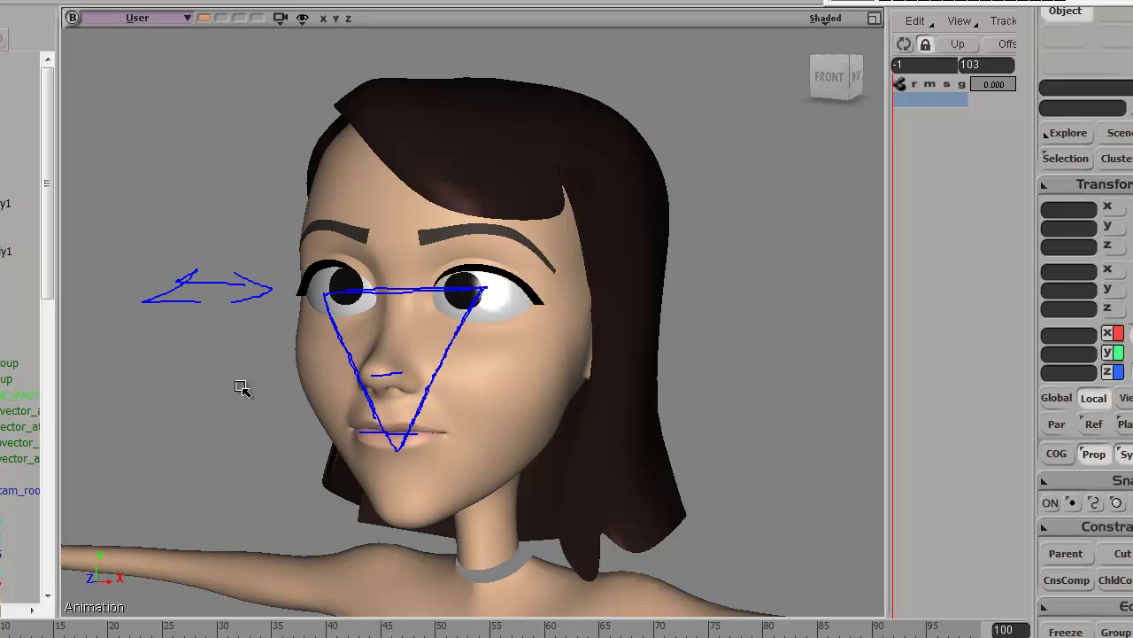
mouse_move(216, 352)
left_mouse_down()
mouse_move(216, 460)
mouse_move(229, 435)
left_mouse_up()
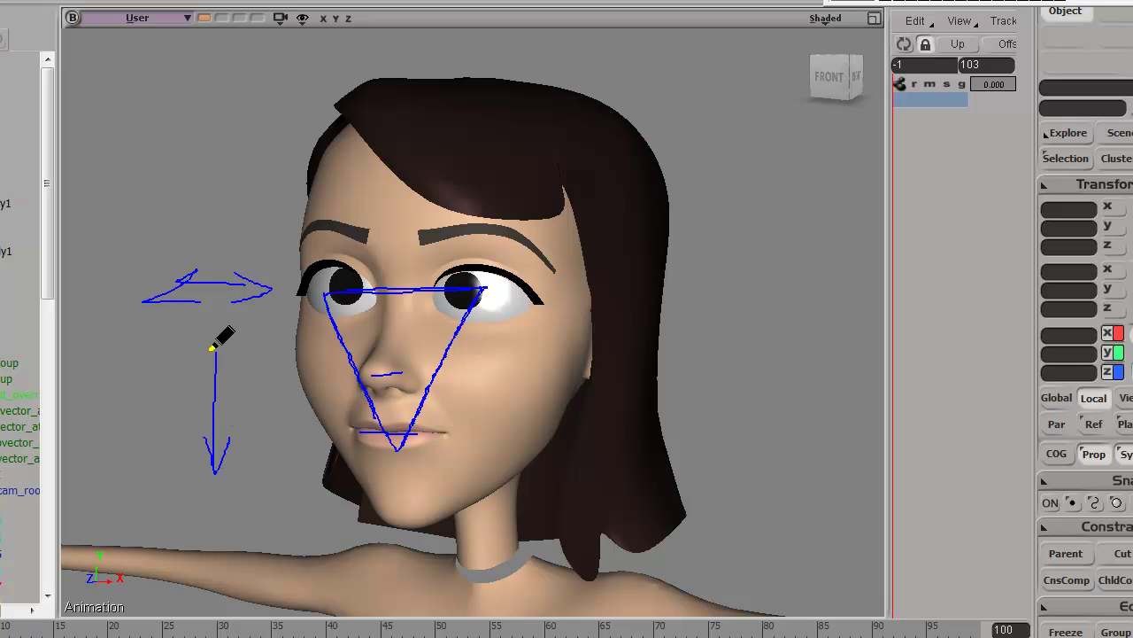
left_click_drag(218, 334, 234, 350)
key("Escape")
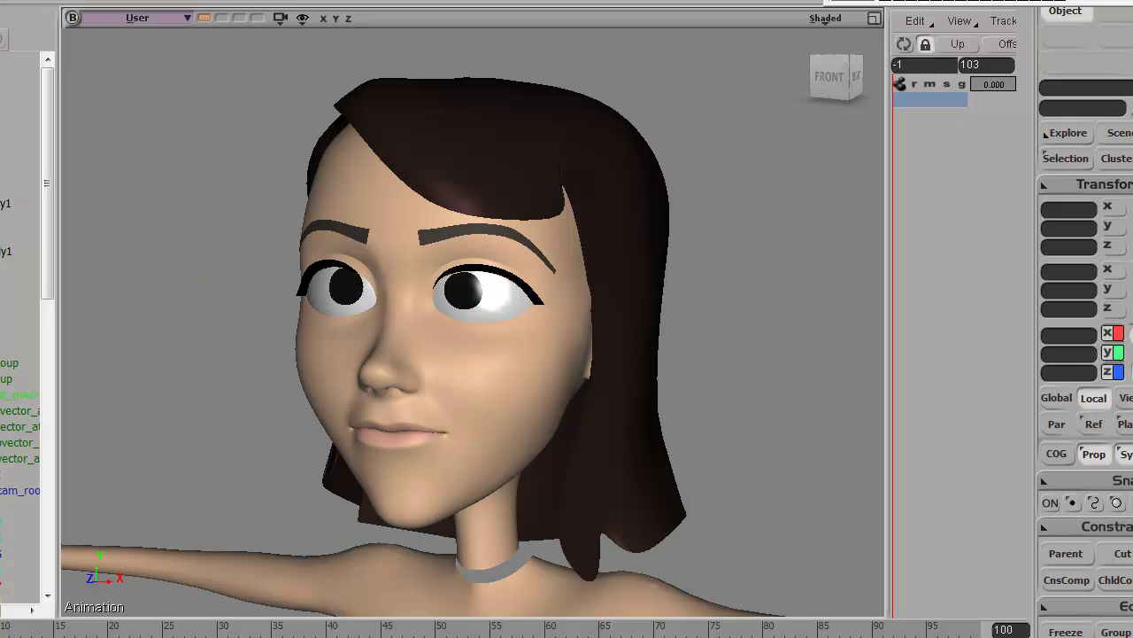
left_click(631, 277)
scroll(637, 281, "up", 2)
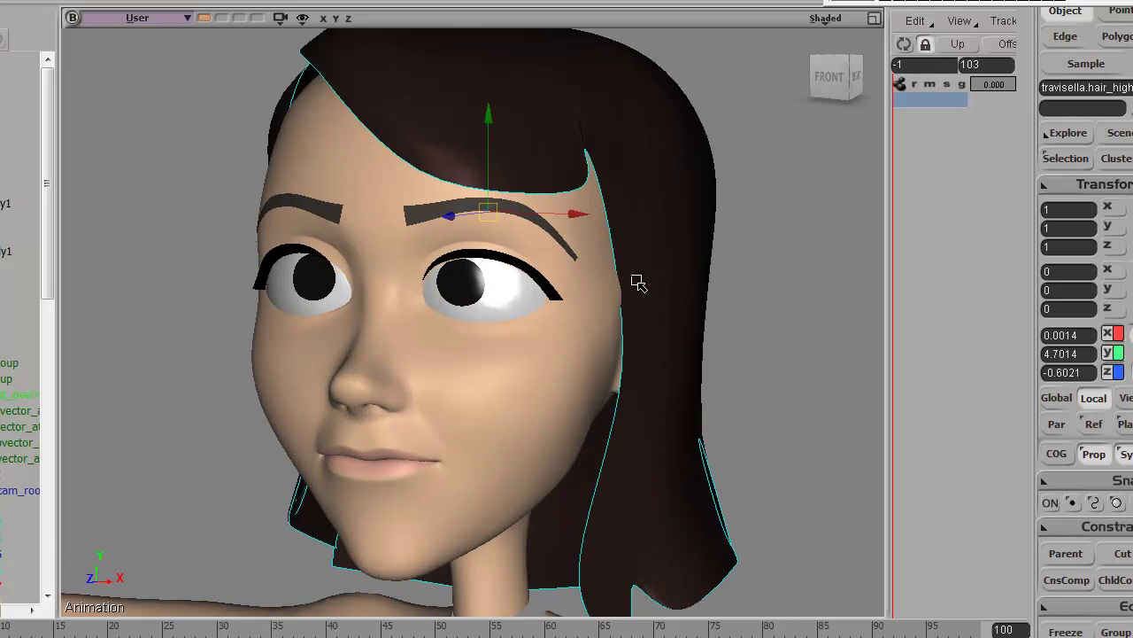
scroll(637, 282, "down", 2)
left_click(726, 290)
- Return to the first head version, outline the far eye's bulge, eyebrow and eyelids in blue, and erase the strokes
right_click_drag(395, 301, 392, 278)
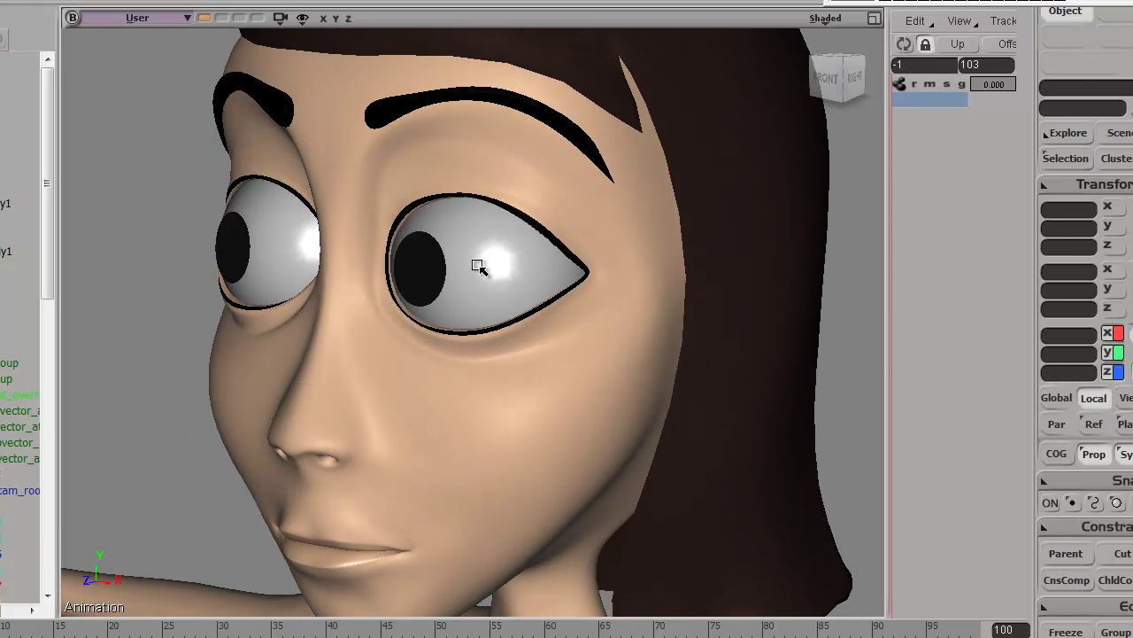
left_click(930, 2)
left_click_drag(222, 196, 221, 310)
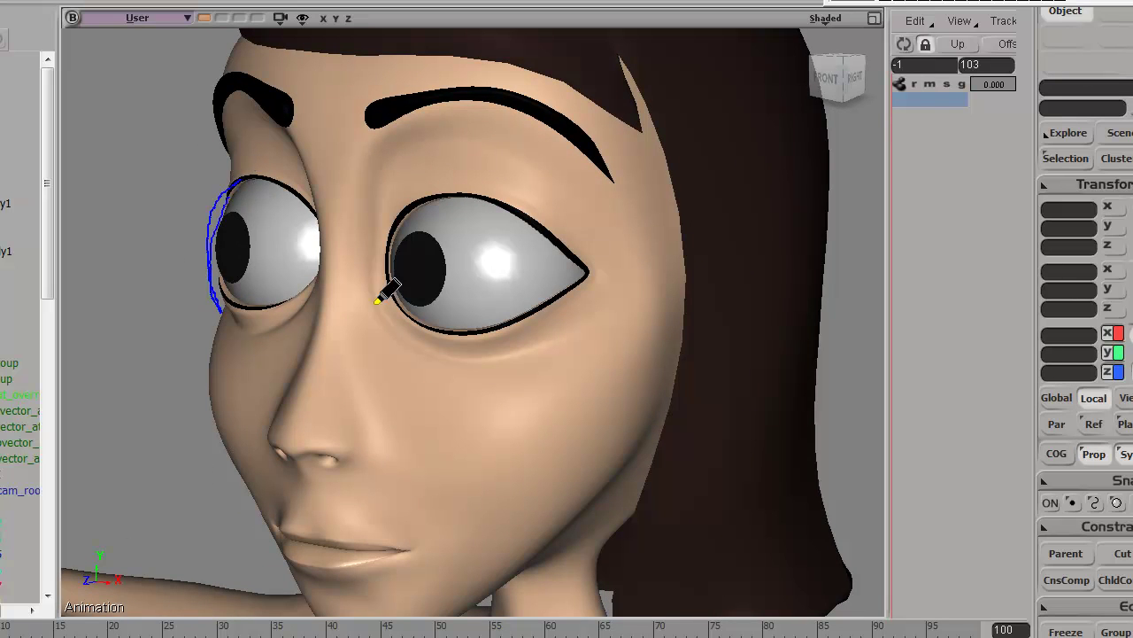
left_click_drag(216, 109, 280, 121)
left_click_drag(273, 182, 234, 177)
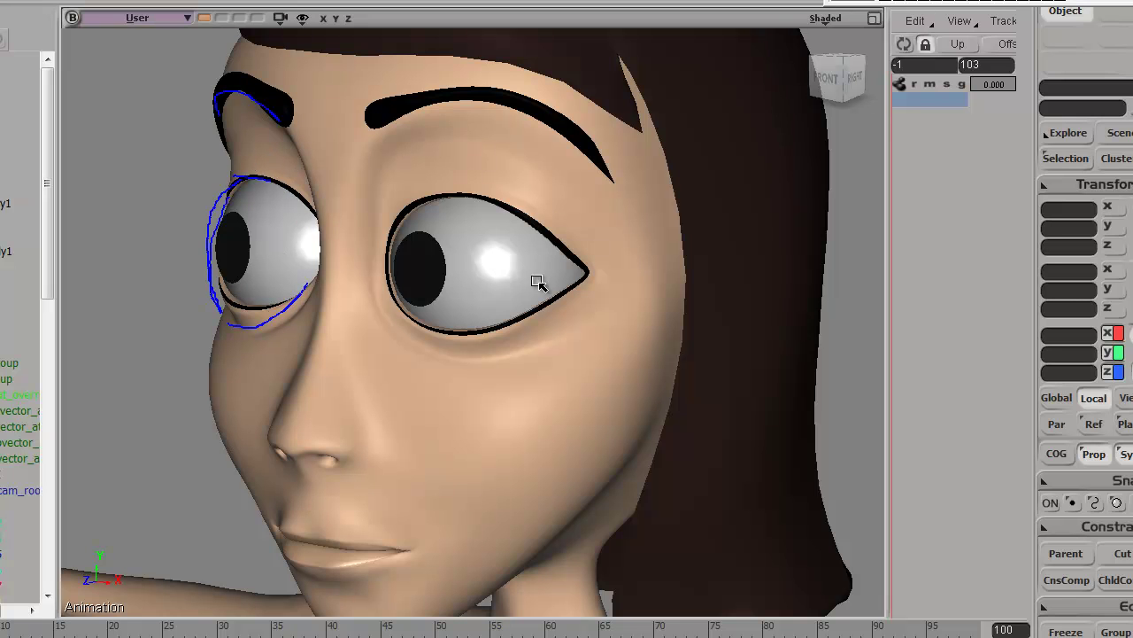
middle_click_drag(538, 282, 620, 270)
key("Escape")
- Switch to the second head version and examine its eye, upper lash and brow from below
mouse_move(616, 323)
middle_mouse_down()
mouse_move(650, 324)
mouse_move(613, 333)
middle_mouse_up()
scroll(647, 326, "down", 5)
scroll(612, 338, "up", 3)
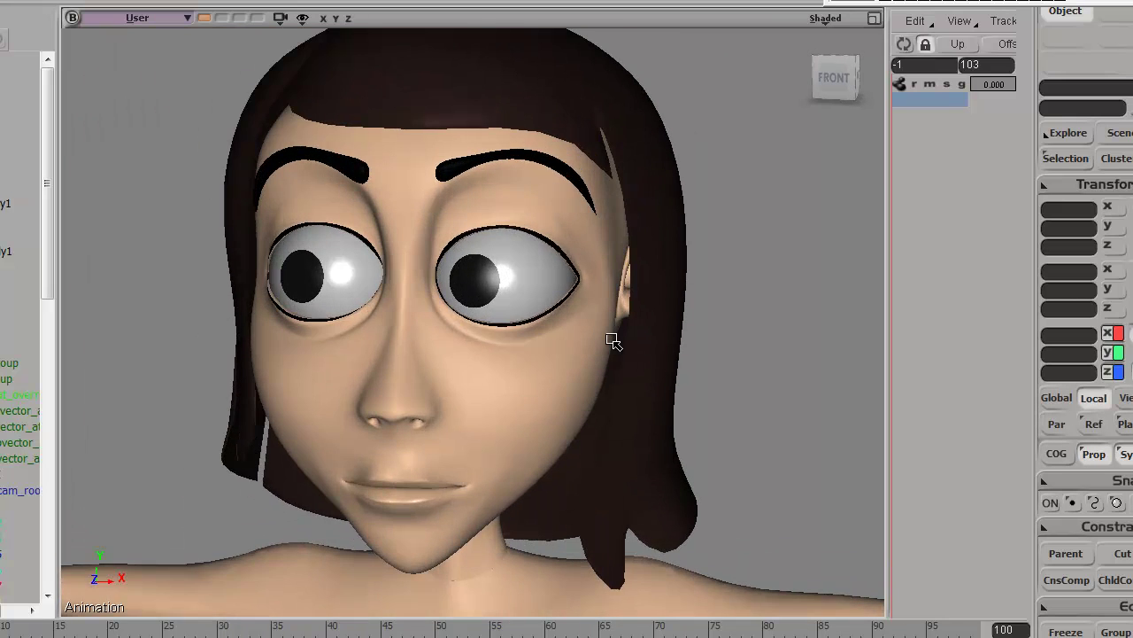
key("Right")
middle_click_drag(505, 378, 542, 371)
scroll(479, 400, "up", 3)
scroll(543, 371, "up", 2)
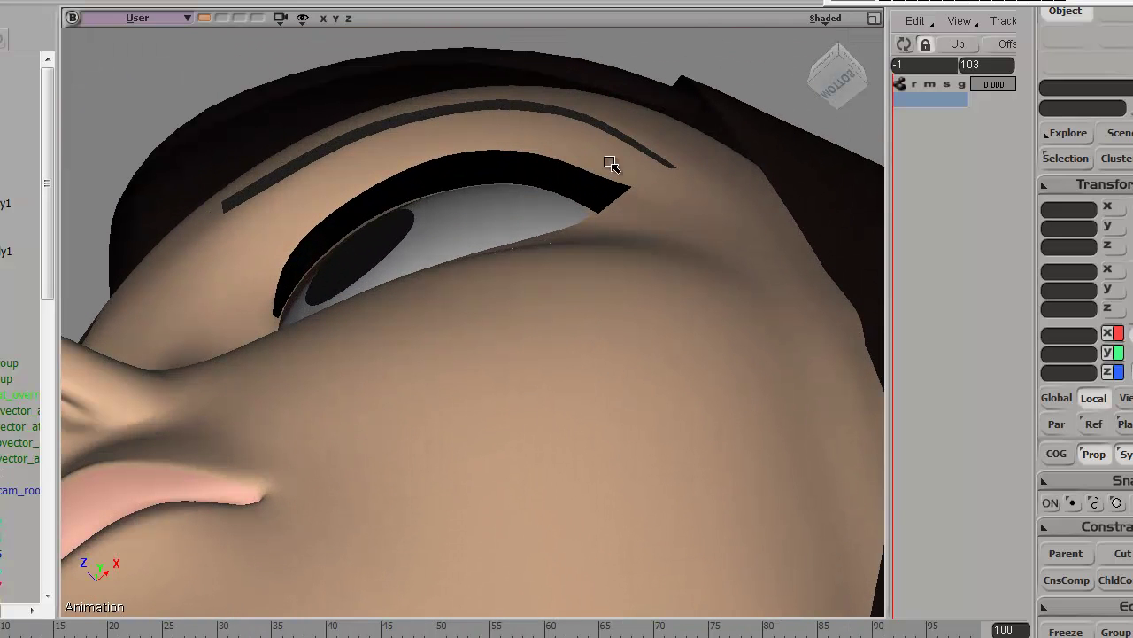
scroll(548, 343, "down", 1)
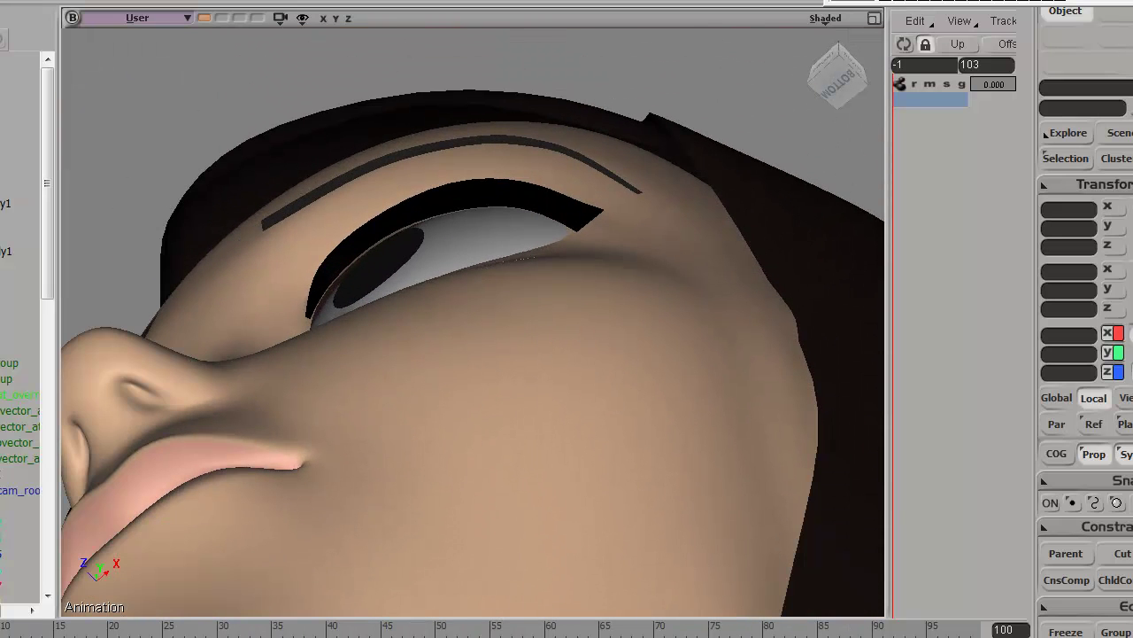
- Annotate the second head's eye area with a diagonal arrow, a circle around the eyeball, a corner pointer and contour lines along the face edge
left_click_drag(855, 300, 709, 171)
mouse_move(615, 235)
left_mouse_down()
mouse_move(650, 362)
mouse_move(672, 407)
mouse_move(700, 414)
left_mouse_up()
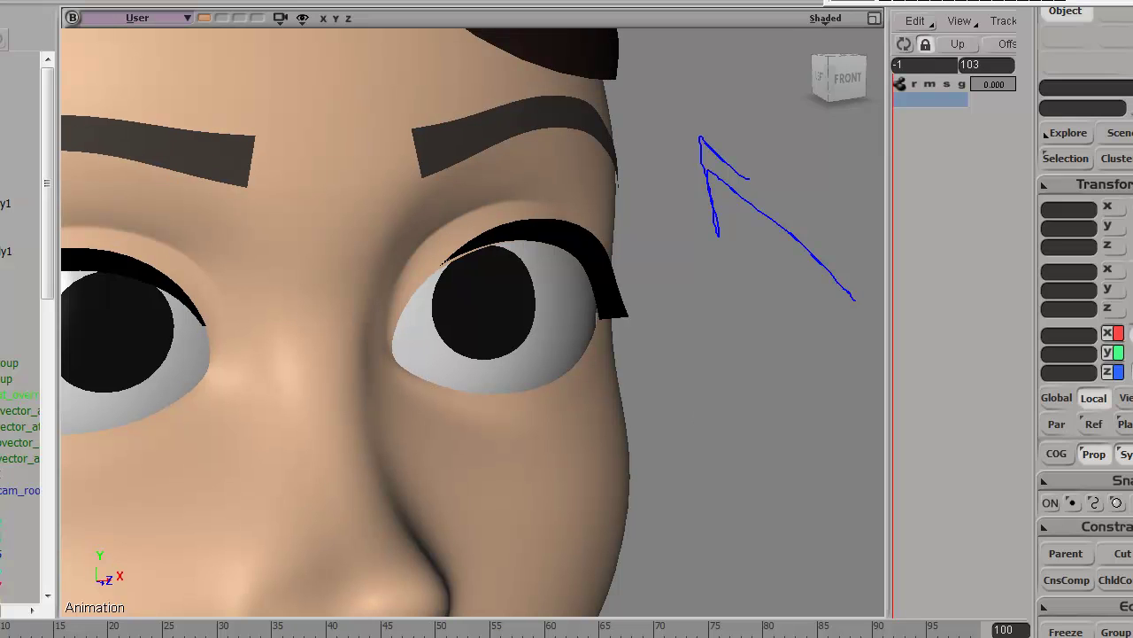
mouse_move(565, 253)
left_mouse_down()
mouse_move(593, 314)
mouse_move(399, 386)
mouse_move(474, 220)
mouse_move(564, 363)
mouse_move(525, 372)
left_mouse_up()
mouse_move(726, 429)
left_mouse_down()
mouse_move(615, 380)
mouse_move(587, 380)
mouse_move(664, 368)
left_mouse_up()
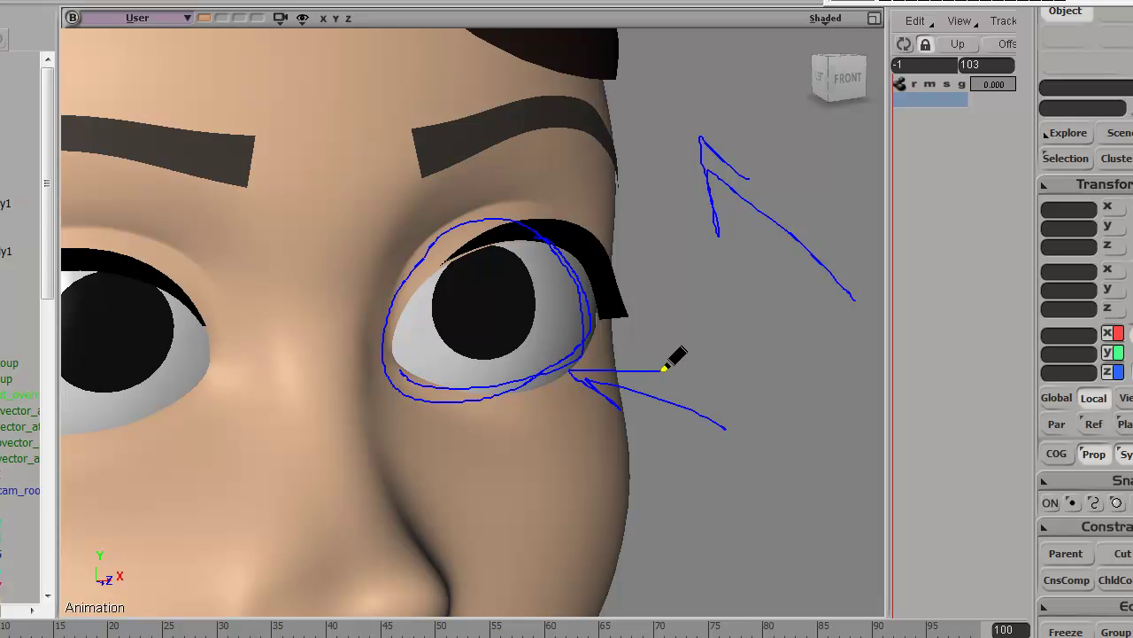
left_click_drag(625, 209, 614, 255)
left_click_drag(603, 314, 646, 471)
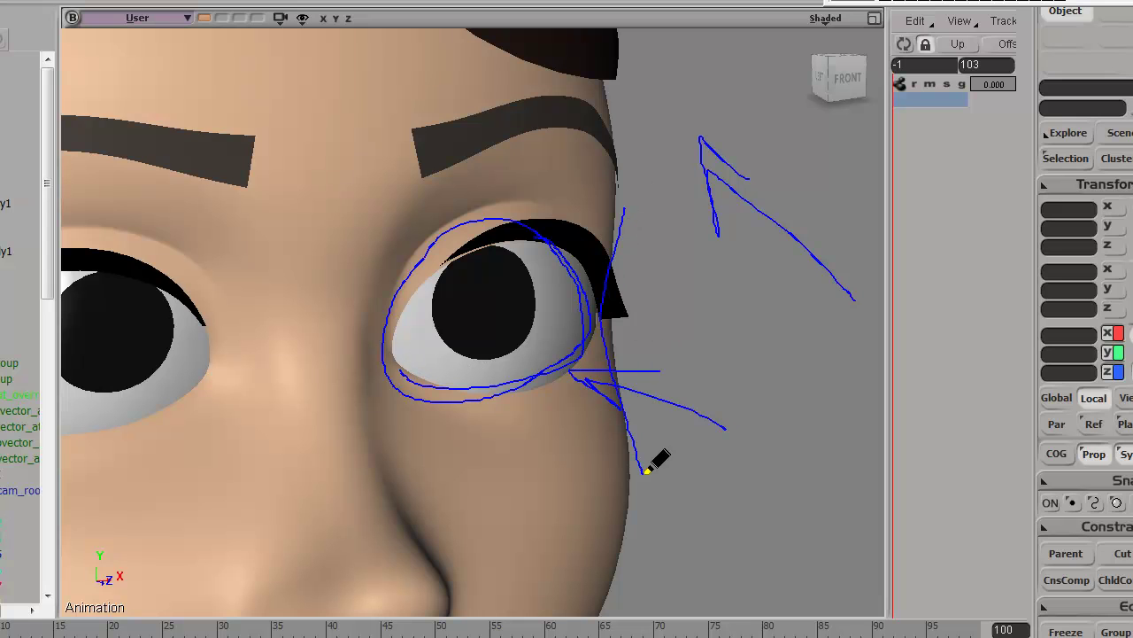
left_click_drag(618, 152, 618, 571)
left_click_drag(653, 486, 647, 418)
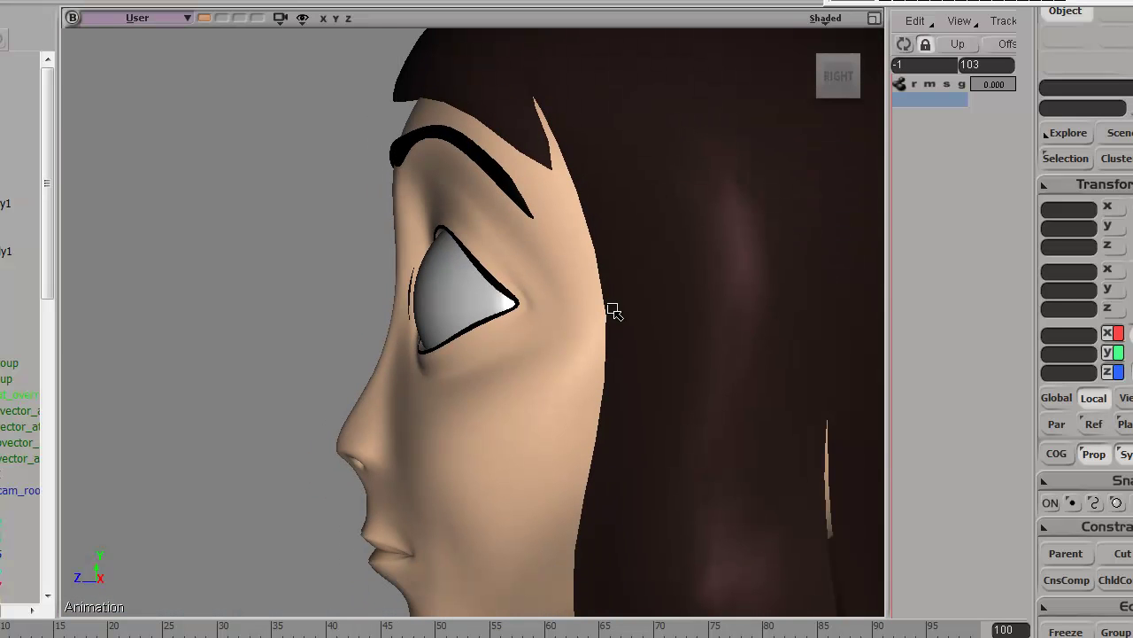
- Examine the first head version in side profile and compare it with the animated film still in the other window
right_click_drag(494, 341, 552, 420)
middle_click_drag(551, 420, 526, 370)
right_click_drag(526, 369, 516, 371)
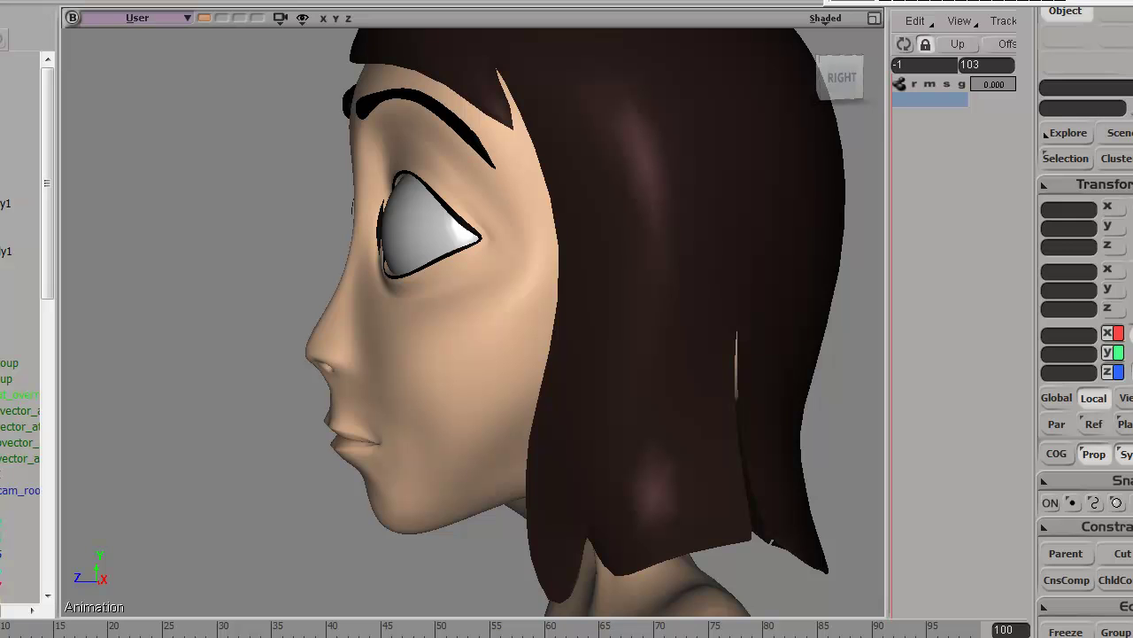
key("alt+Tab")
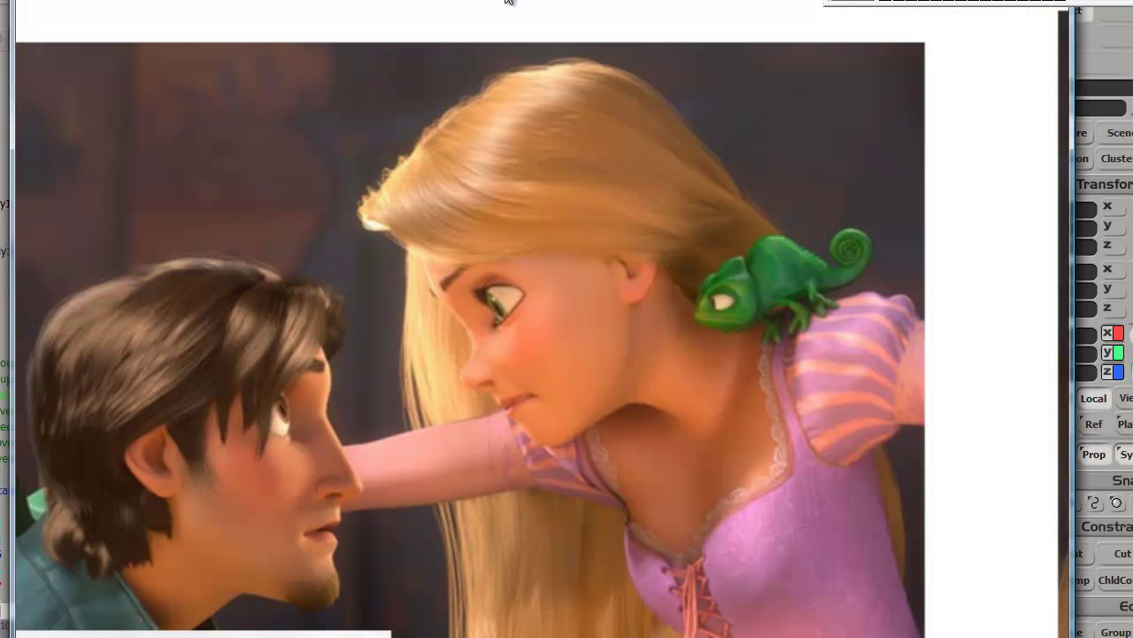
key("alt+Tab")
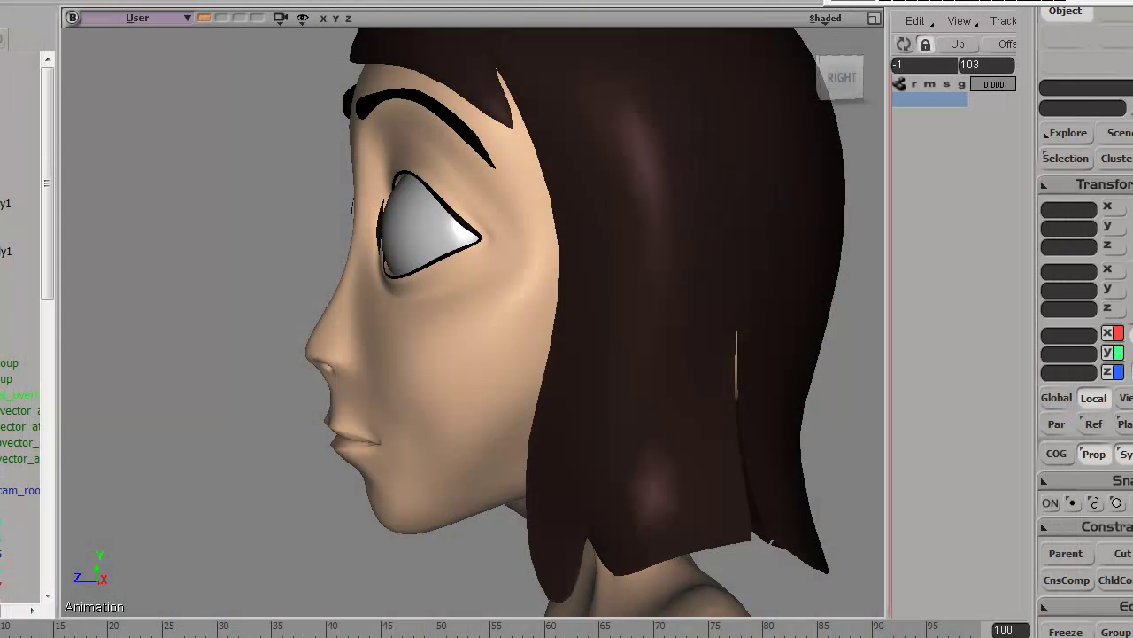
- Trace the first head's eye opening in side profile, erase it, and outline the eyeball's front curve and upper lid up close
mouse_move(387, 179)
left_mouse_down()
mouse_move(498, 246)
mouse_move(383, 288)
mouse_move(455, 237)
mouse_move(400, 183)
left_mouse_up()
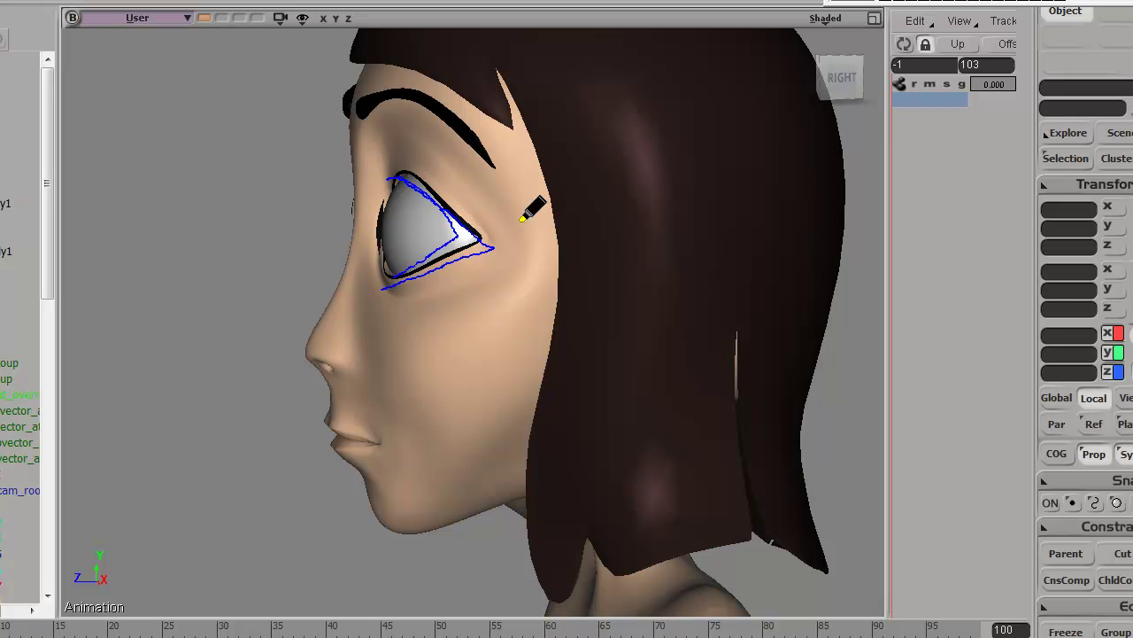
key("Escape")
mouse_move(511, 195)
left_mouse_down()
mouse_move(494, 291)
mouse_move(501, 354)
mouse_move(581, 214)
left_mouse_up()
scroll(508, 336, "up", 5)
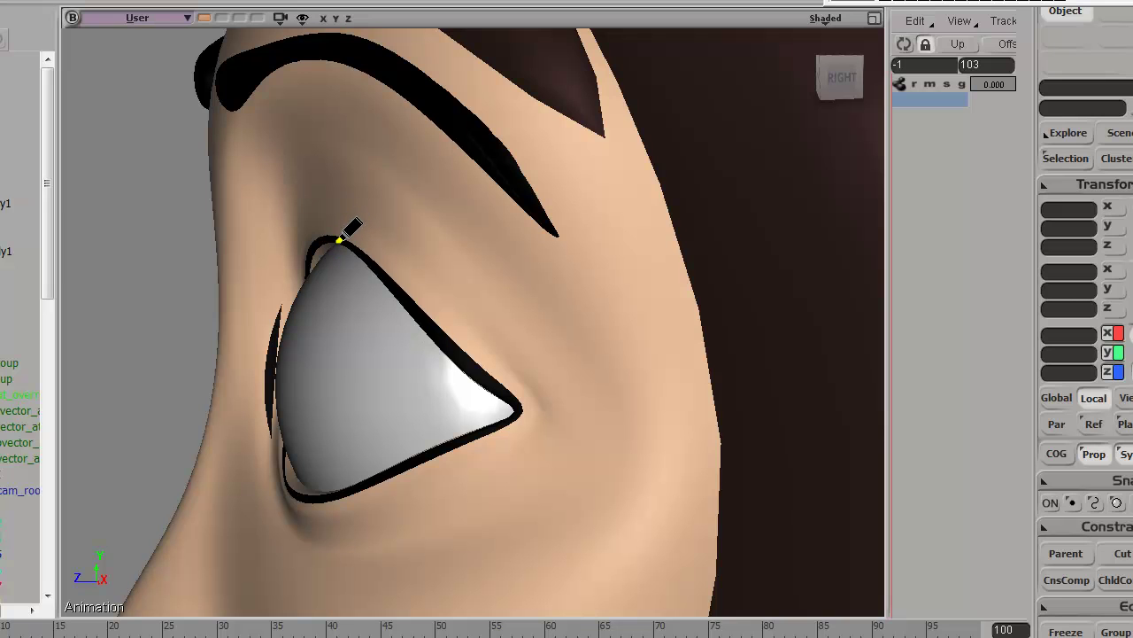
mouse_move(305, 266)
left_mouse_down()
mouse_move(274, 335)
mouse_move(277, 404)
left_mouse_up()
mouse_move(305, 467)
left_mouse_down()
mouse_move(288, 299)
mouse_move(344, 241)
left_mouse_up()
mouse_move(259, 355)
left_mouse_down()
mouse_move(302, 458)
mouse_move(290, 282)
mouse_move(334, 234)
mouse_move(482, 396)
left_mouse_up()
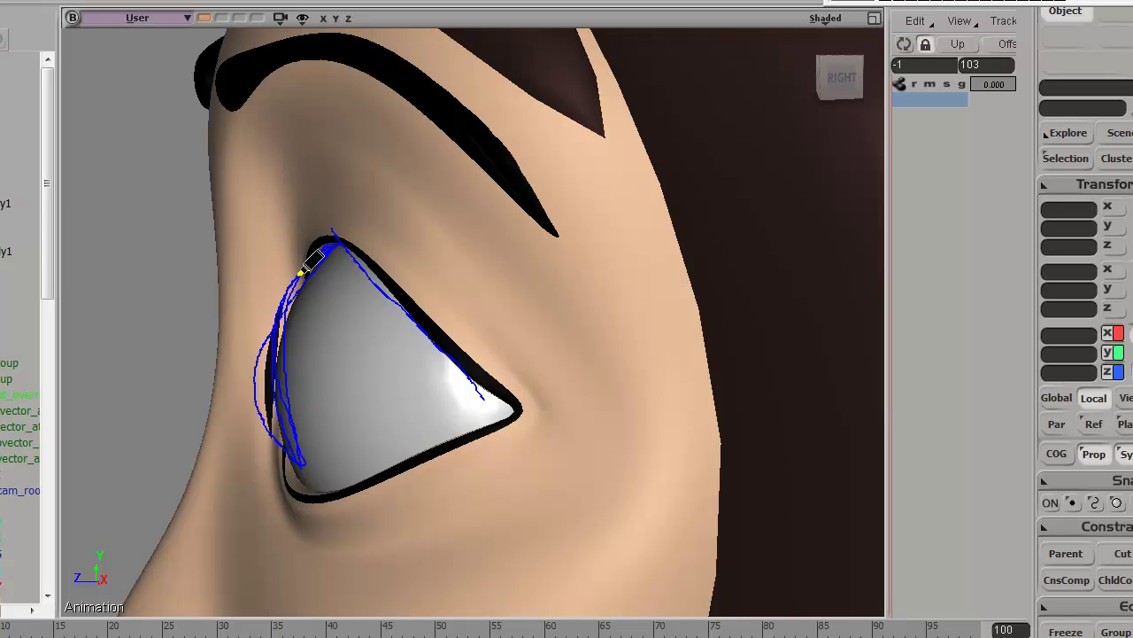
left_click_drag(304, 272, 466, 374)
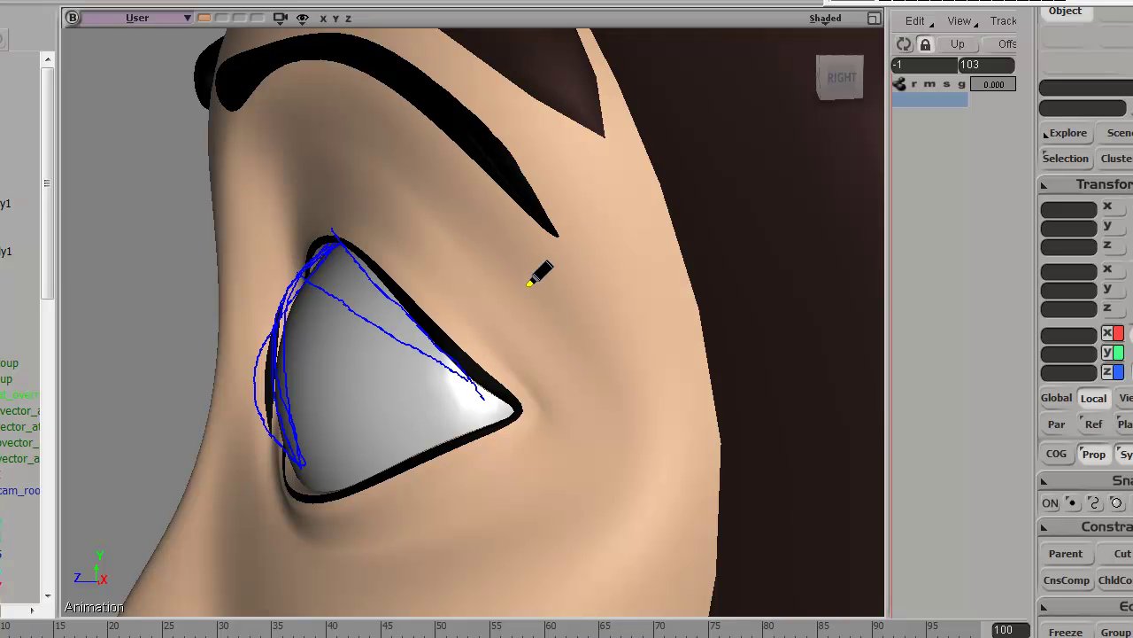
- Add a slanted line behind the eye, more strokes along the eyeball's front curve, and an arrow shape above the upper lid
left_click_drag(587, 199, 567, 238)
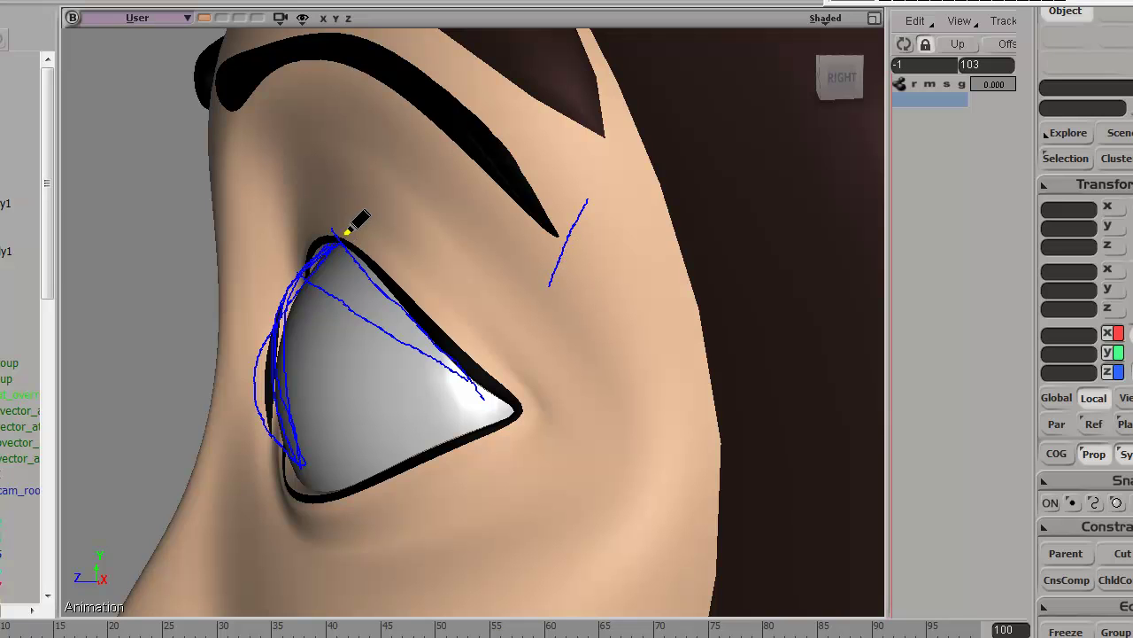
mouse_move(317, 440)
left_mouse_down()
mouse_move(362, 236)
mouse_move(375, 228)
mouse_move(457, 371)
mouse_move(384, 198)
mouse_move(379, 228)
left_mouse_up()
left_click_drag(429, 184, 387, 207)
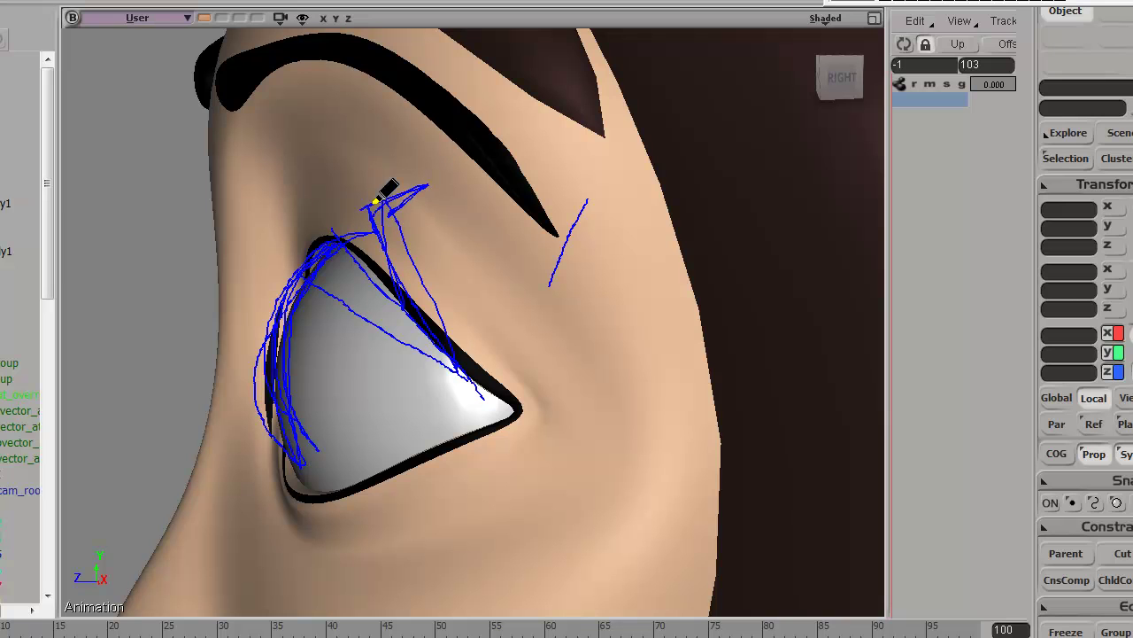
- Sketch a pointed eye-shape diagram behind the first head's eye with a small circle near the outer corner, and erase all strokes
left_click_drag(585, 188, 548, 282)
mouse_move(638, 294)
left_mouse_down()
mouse_move(552, 283)
mouse_move(577, 200)
mouse_move(559, 271)
left_mouse_up()
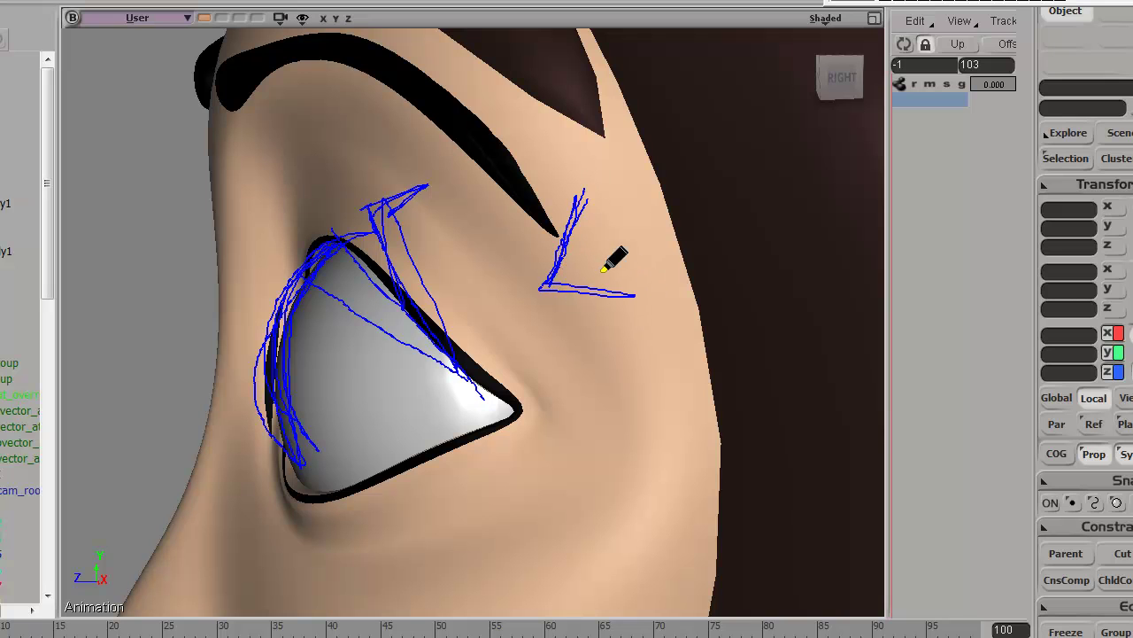
left_click_drag(740, 202, 633, 223)
left_click_drag(559, 304, 552, 351)
mouse_move(570, 294)
left_mouse_down()
mouse_move(560, 321)
mouse_move(590, 446)
mouse_move(572, 255)
left_mouse_up()
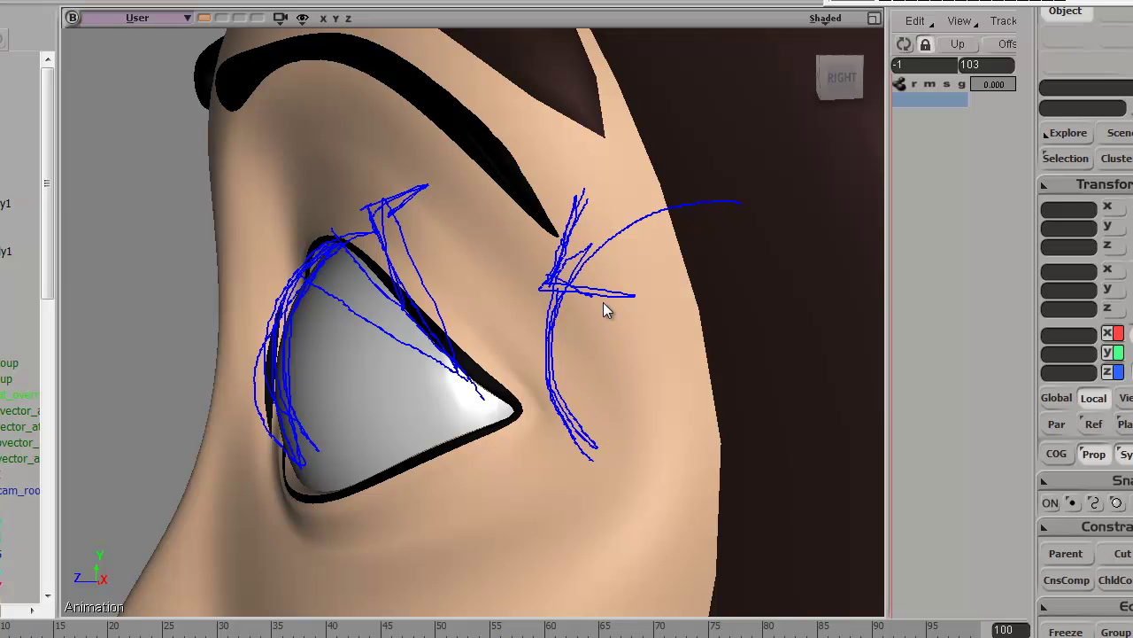
mouse_move(544, 284)
left_mouse_down()
mouse_move(747, 374)
mouse_move(582, 459)
mouse_move(723, 377)
mouse_move(604, 469)
mouse_move(639, 311)
left_mouse_up()
mouse_move(582, 252)
left_mouse_down()
mouse_move(562, 242)
mouse_move(567, 232)
left_mouse_up()
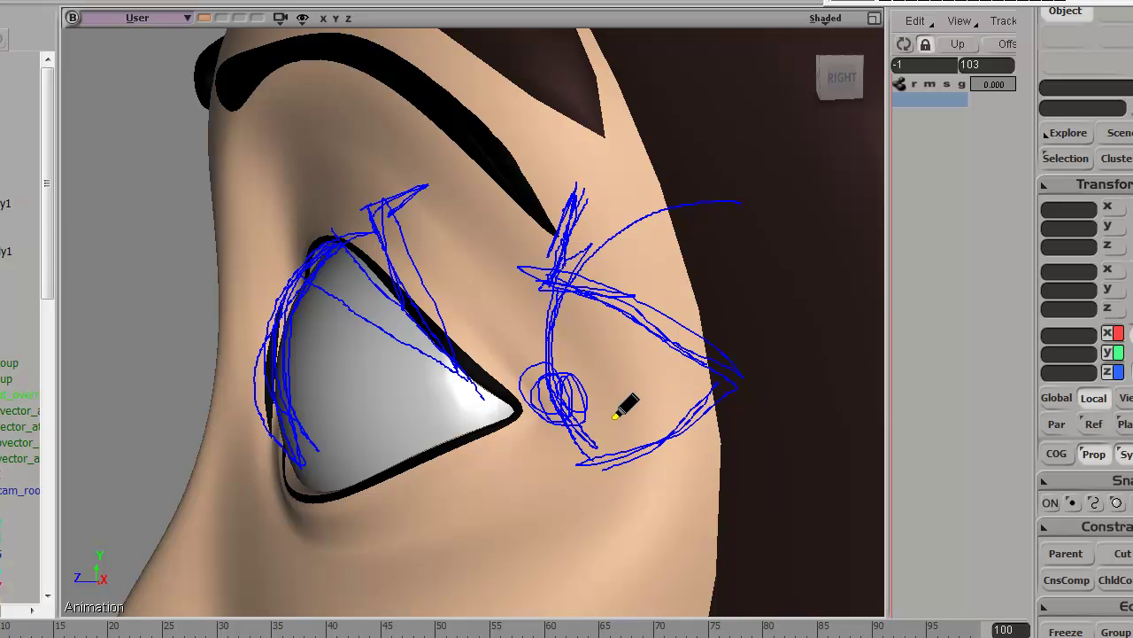
key("Escape")
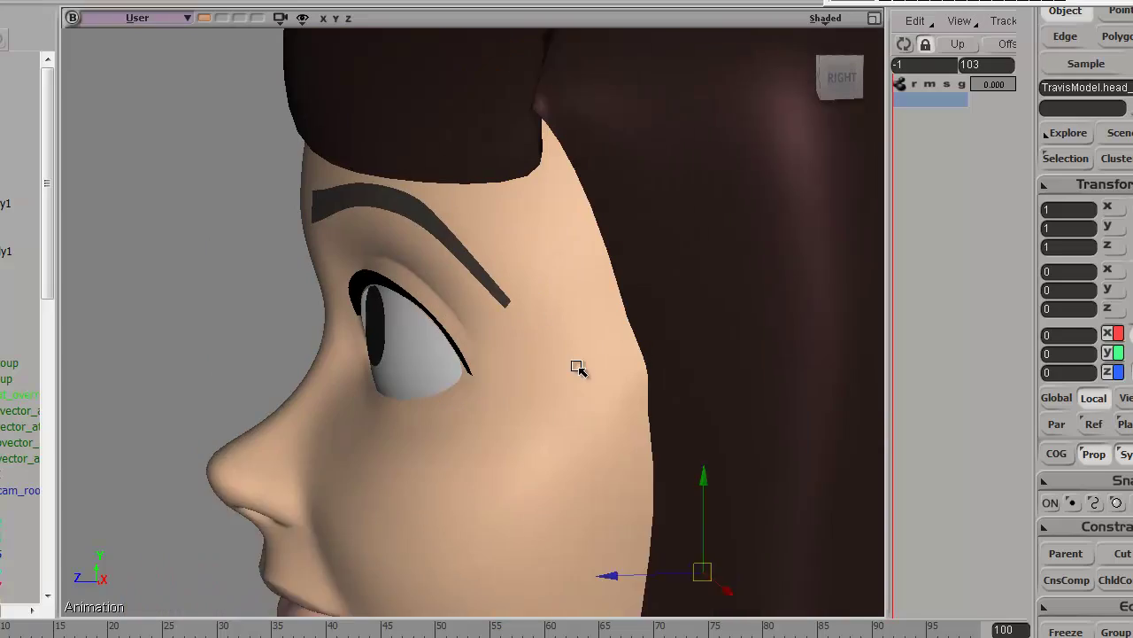
- Examine the second head's eyeball, upper lash and lid crease up close in side profile
scroll(577, 366, "up", 3)
left_click(367, 375)
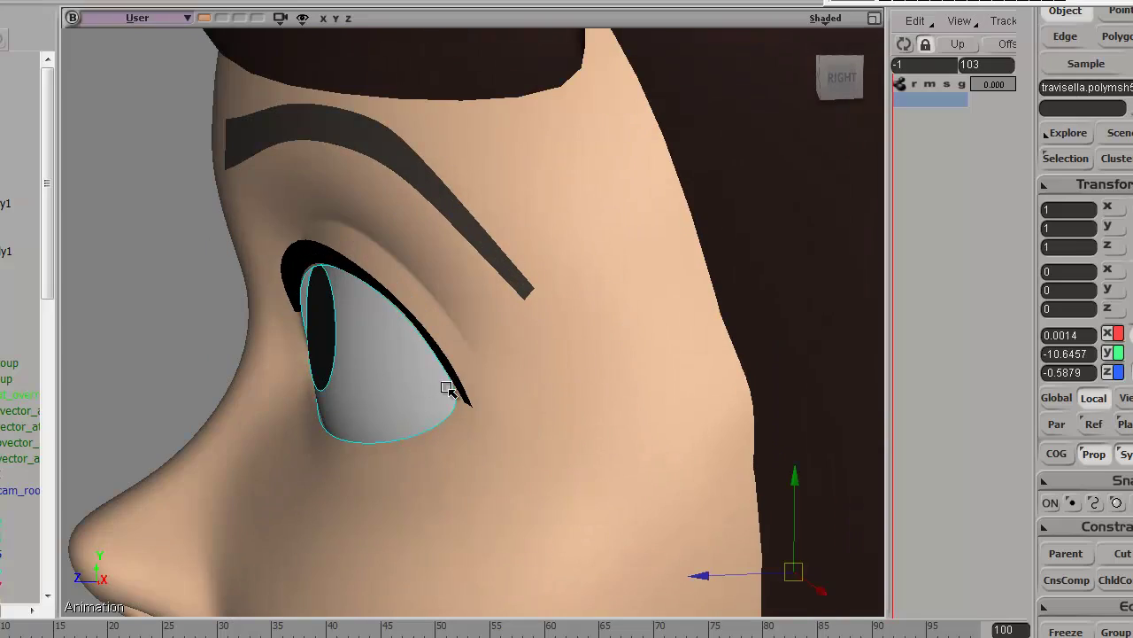
key("o")
mouse_move(500, 386)
left_mouse_down()
mouse_move(576, 374)
mouse_move(583, 356)
mouse_move(413, 353)
left_mouse_up()
key("F3")
left_click(161, 315)
left_click_drag(162, 316, 320, 356)
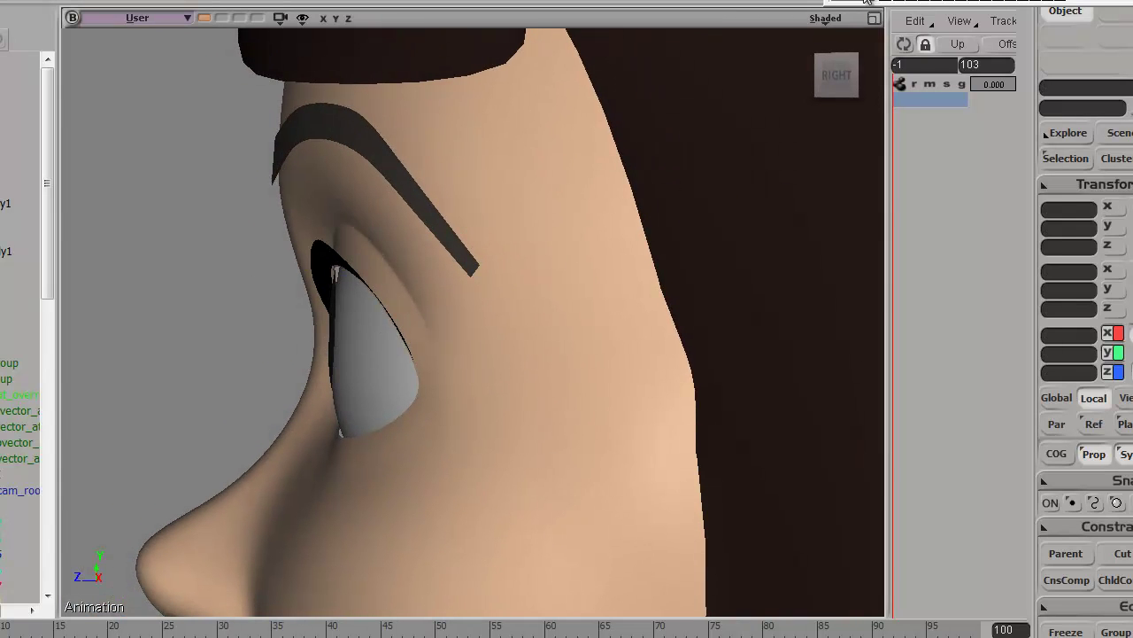
left_click_drag(658, 79, 370, 339)
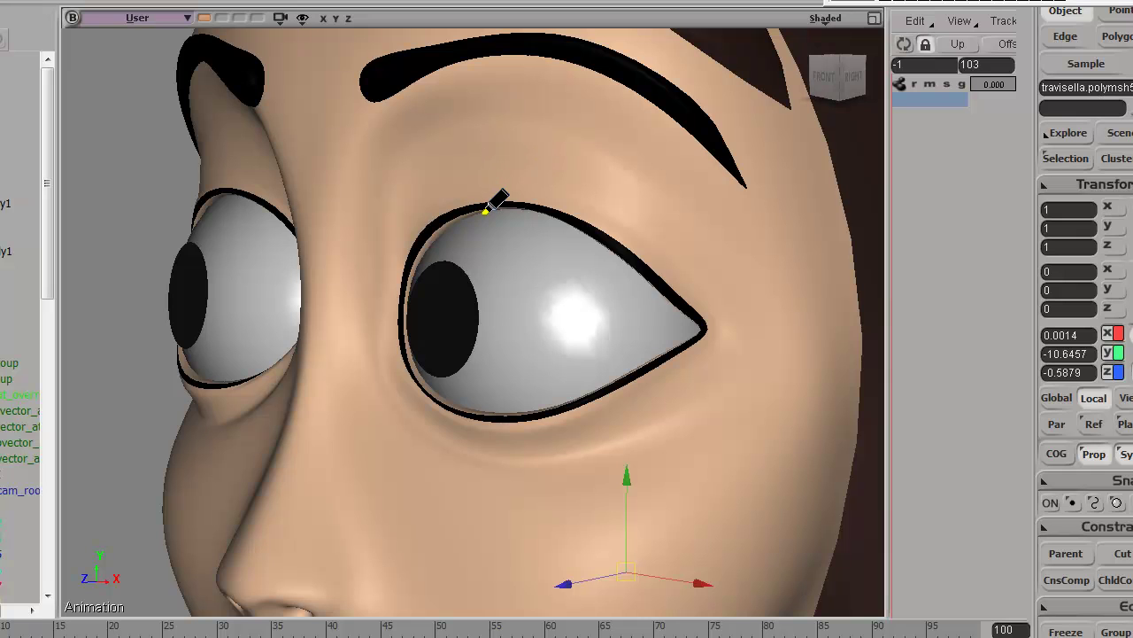
- Draw a blue contour around the first head's eye socket in three-quarter view, and erase it
middle_click_drag(624, 178, 594, 192)
mouse_move(464, 135)
left_mouse_down()
mouse_move(549, 130)
mouse_move(663, 196)
mouse_move(478, 140)
mouse_move(561, 149)
mouse_move(715, 252)
mouse_move(745, 354)
mouse_move(572, 445)
mouse_move(444, 427)
left_mouse_up()
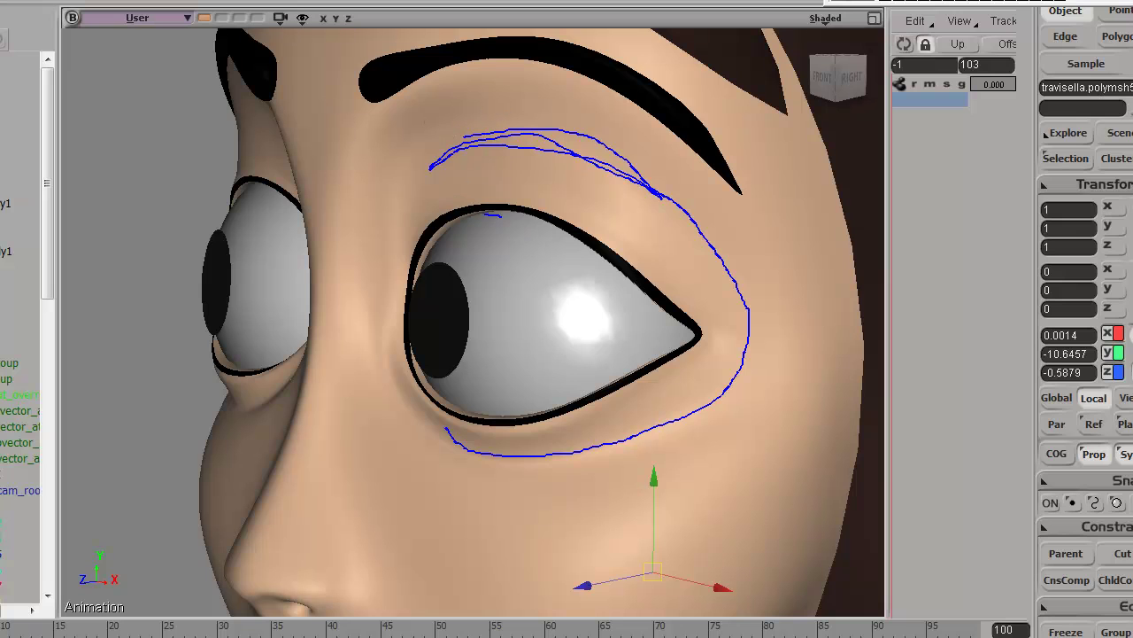
left_click(628, 293)
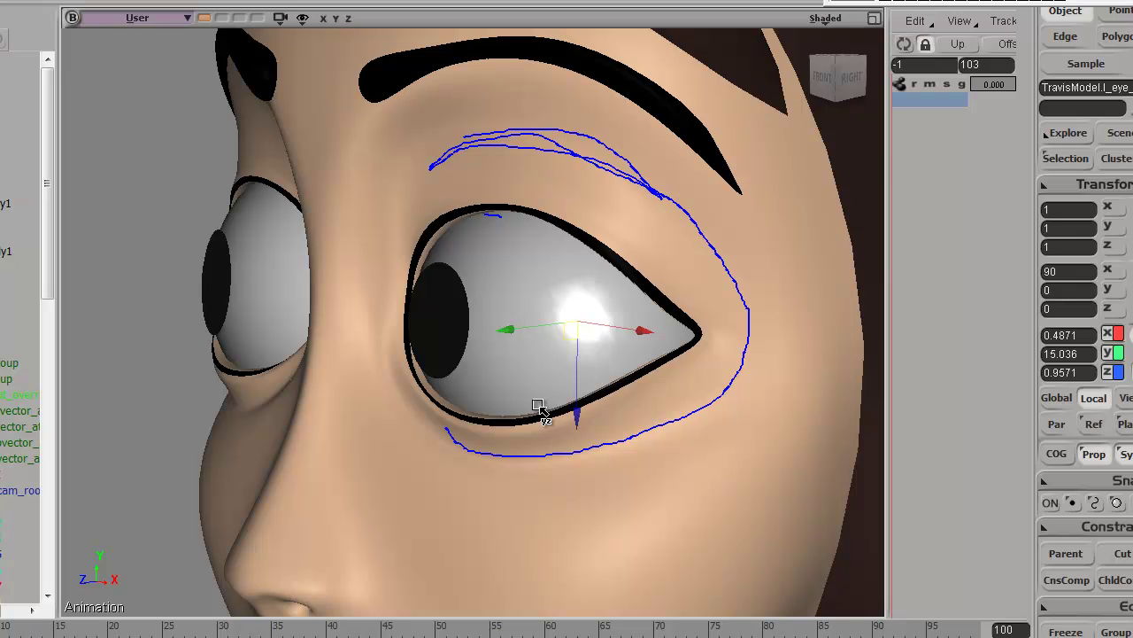
key("Escape")
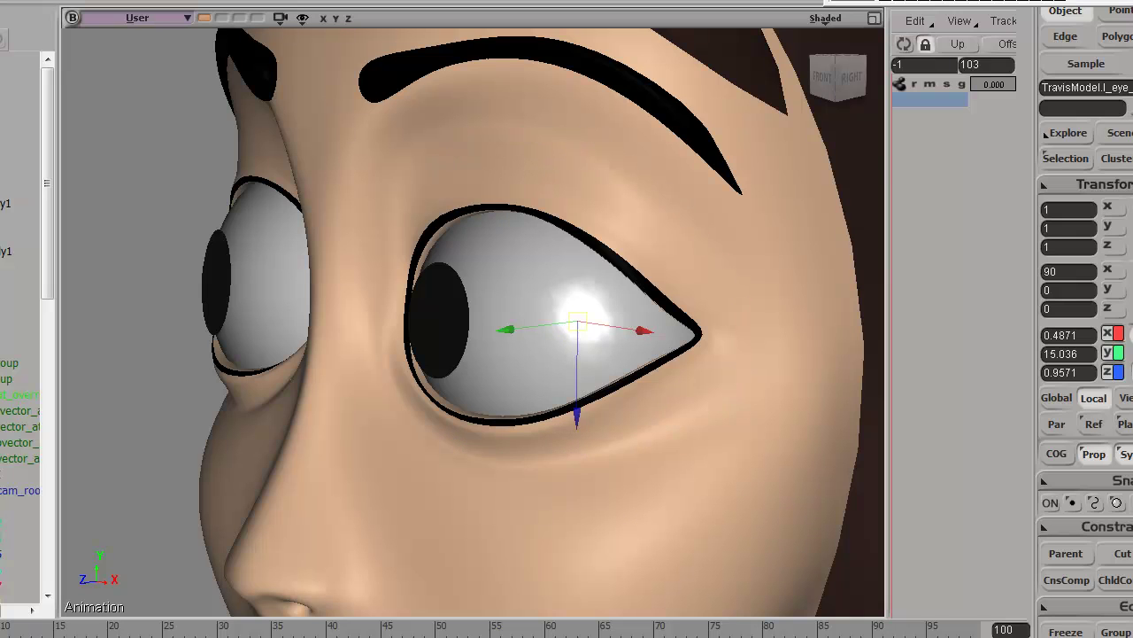
- Switch to the second head and trace the upper lash line and lid fold in blue, erasing the strokes when done
left_click(647, 225)
key("Right")
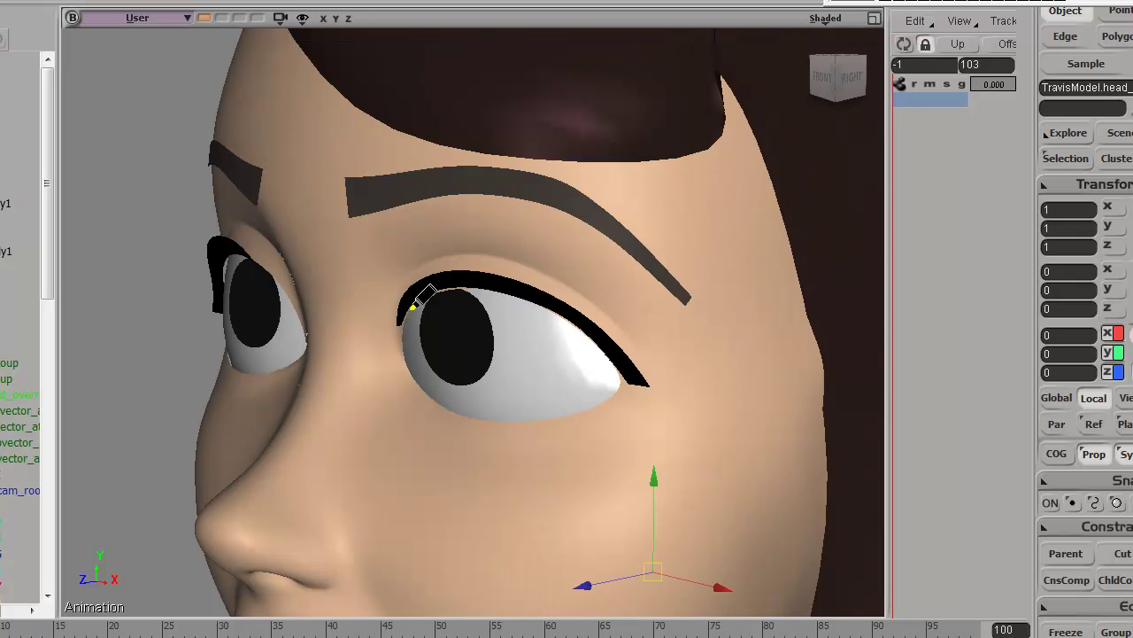
mouse_move(619, 319)
left_mouse_down()
mouse_move(574, 280)
mouse_move(494, 255)
mouse_move(442, 255)
mouse_move(590, 297)
mouse_move(643, 369)
mouse_move(489, 266)
mouse_move(413, 264)
left_mouse_up()
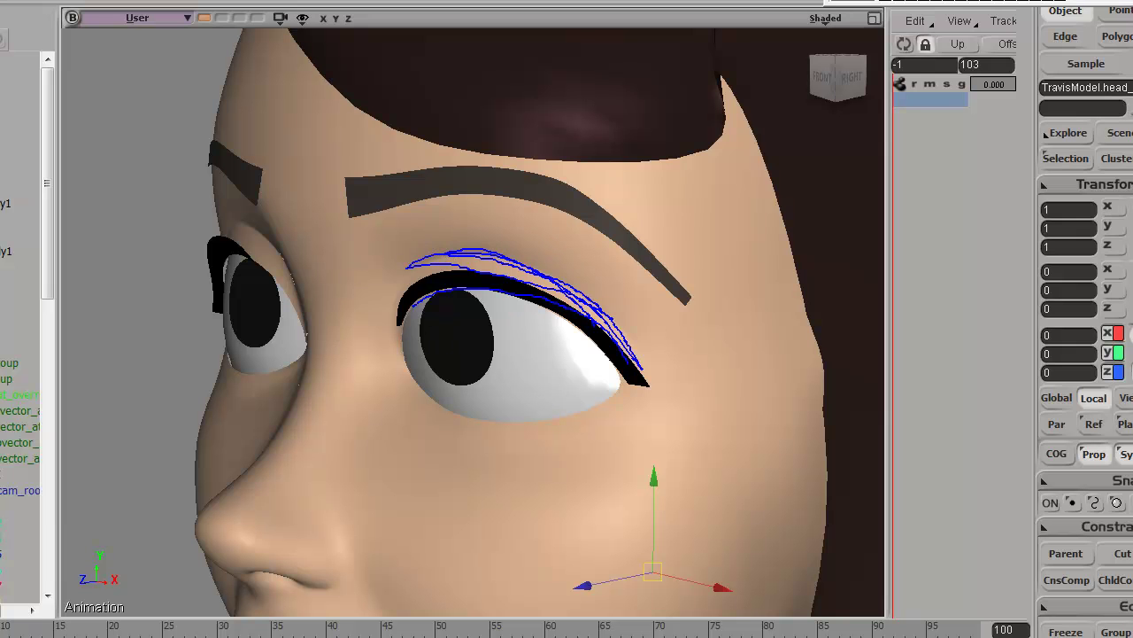
key("Escape")
- Mark the crease above the second head's upper lash from a closer three-quarter view
mouse_move(693, 301)
middle_mouse_down()
mouse_move(692, 271)
mouse_move(696, 286)
mouse_move(666, 334)
mouse_move(650, 315)
middle_mouse_up()
scroll(666, 333, "down", 3)
scroll(650, 315, "up", 3)
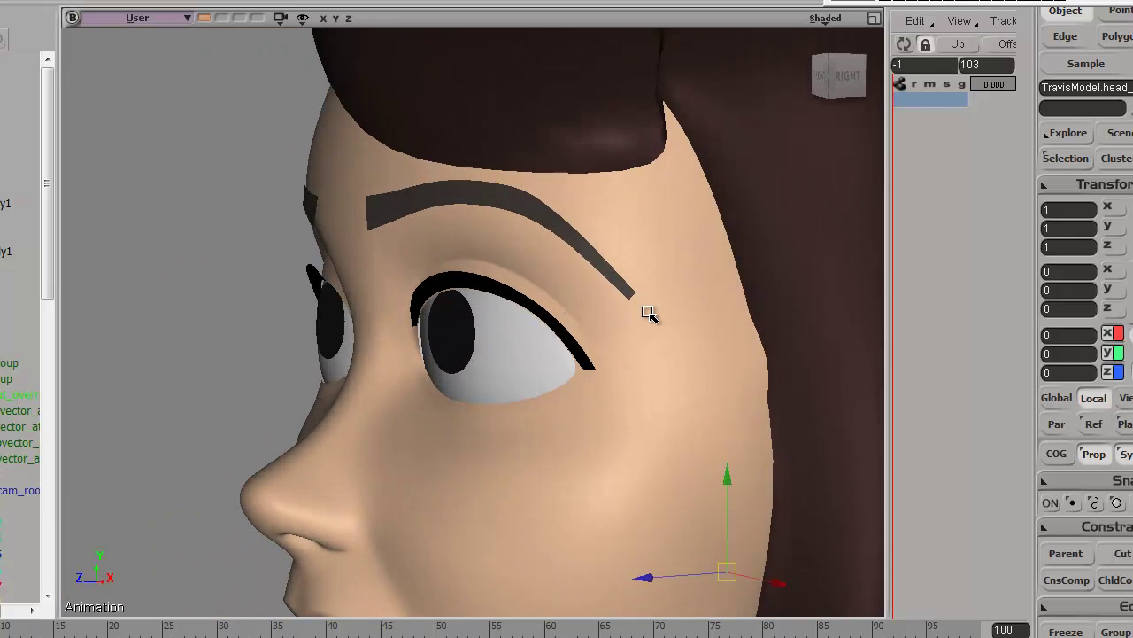
left_click_drag(647, 313, 673, 303)
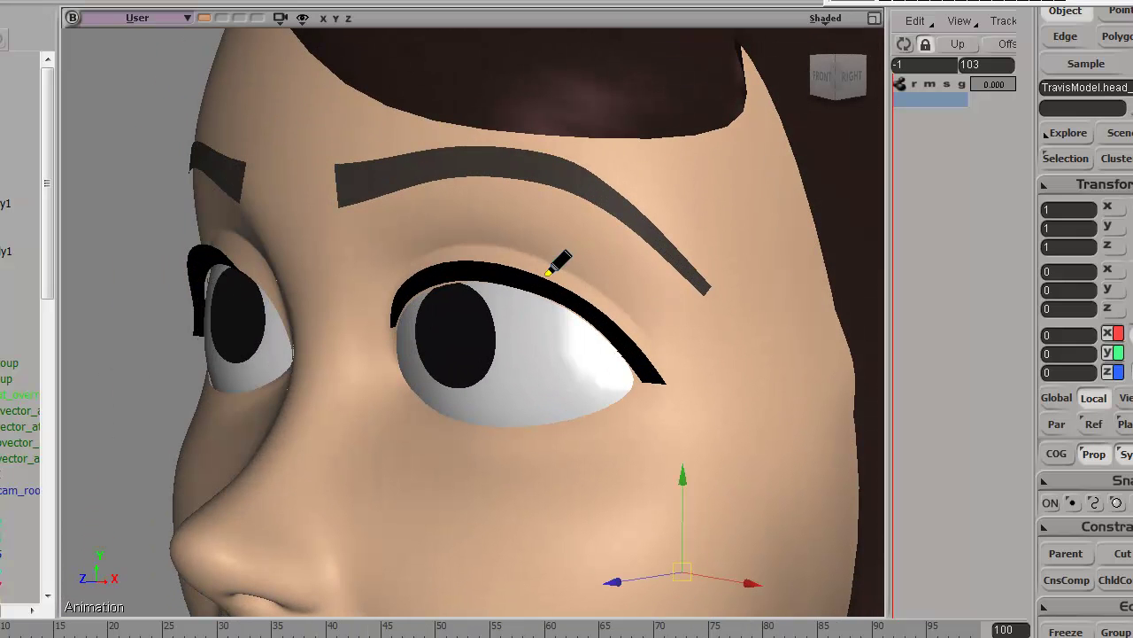
left_click_drag(479, 241, 533, 254)
left_click_drag(592, 275, 596, 227)
mouse_move(588, 265)
middle_mouse_down()
mouse_move(577, 399)
mouse_move(591, 372)
middle_mouse_up()
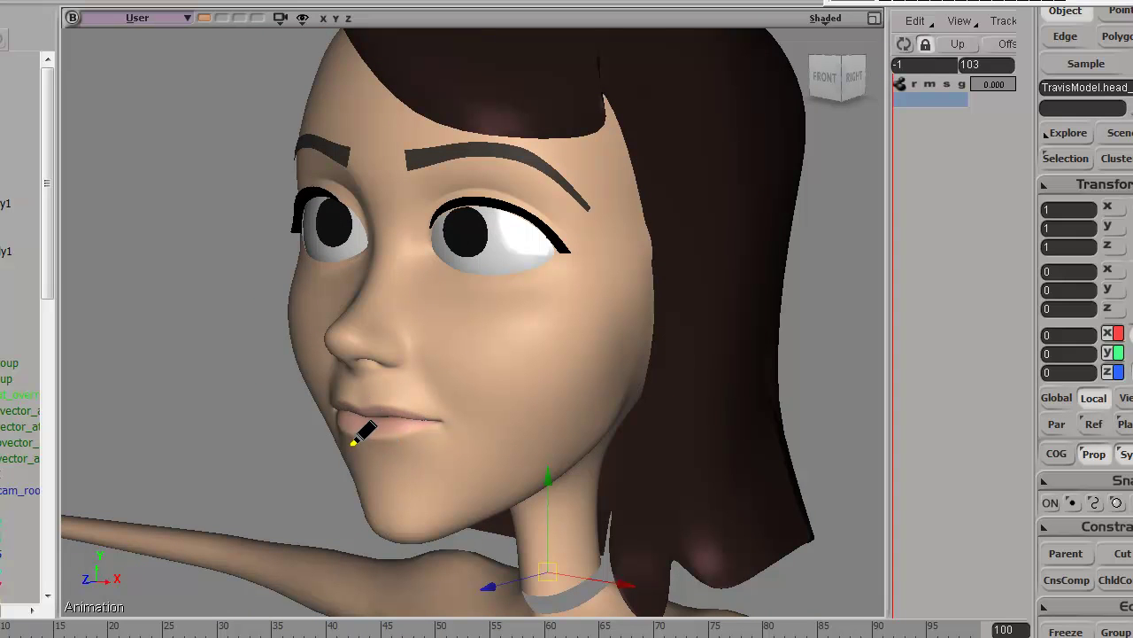
- Trace the second head's chin, mouth line and nose tip in blue, and erase the strokes
left_click_drag(370, 534, 441, 541)
left_click_drag(338, 409, 429, 425)
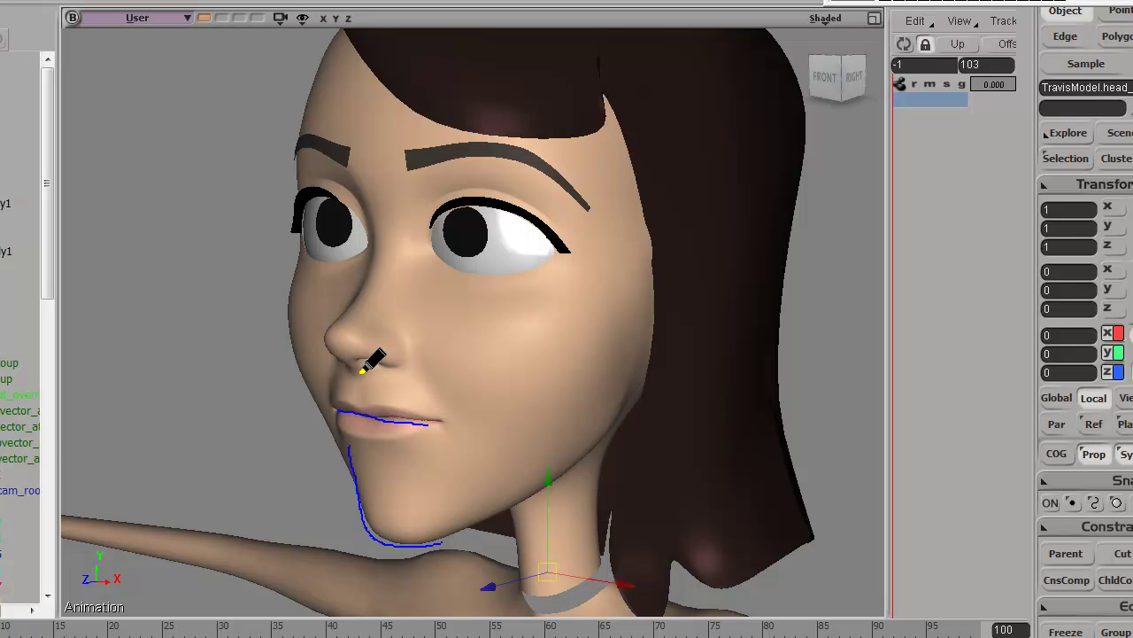
left_click_drag(319, 338, 367, 346)
key("Escape")
- Trace the second head's profile from the forehead down the nose bridge and around the nose tip, and erase the strokes
middle_click_drag(487, 310, 529, 317)
left_click(697, 336)
middle_click_drag(640, 392, 488, 405)
scroll(488, 405, "up", 3)
middle_click_drag(418, 380, 505, 332)
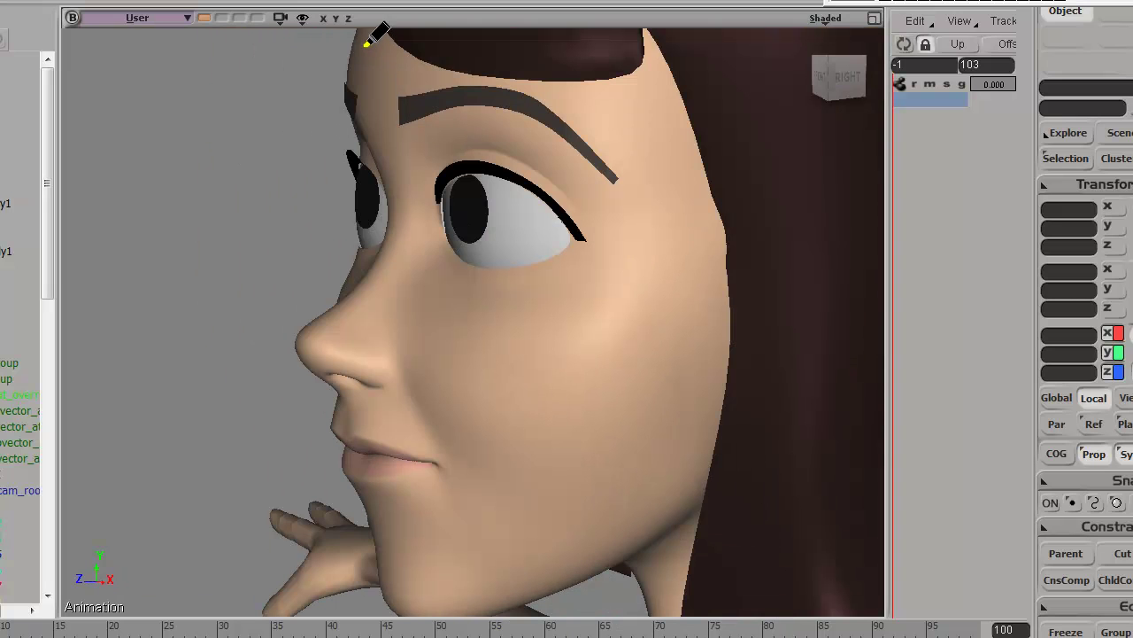
left_click_drag(361, 60, 391, 238)
left_click_drag(344, 307, 304, 341)
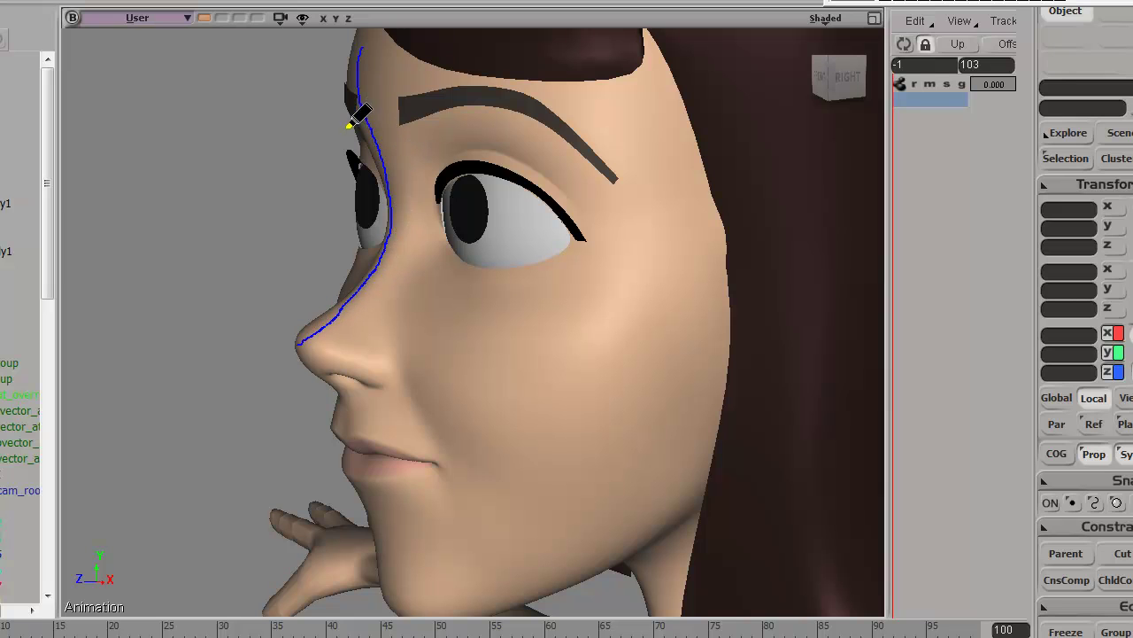
mouse_move(369, 277)
left_mouse_down()
mouse_move(306, 320)
mouse_move(316, 373)
mouse_move(342, 385)
left_mouse_up()
key("s")
- Outline the second head's upper lip, lip parting and lower lip in three-quarter view, and erase the outline
mouse_move(296, 341)
right_mouse_down()
mouse_move(687, 280)
mouse_move(615, 328)
right_mouse_up()
left_click_drag(614, 329, 632, 236)
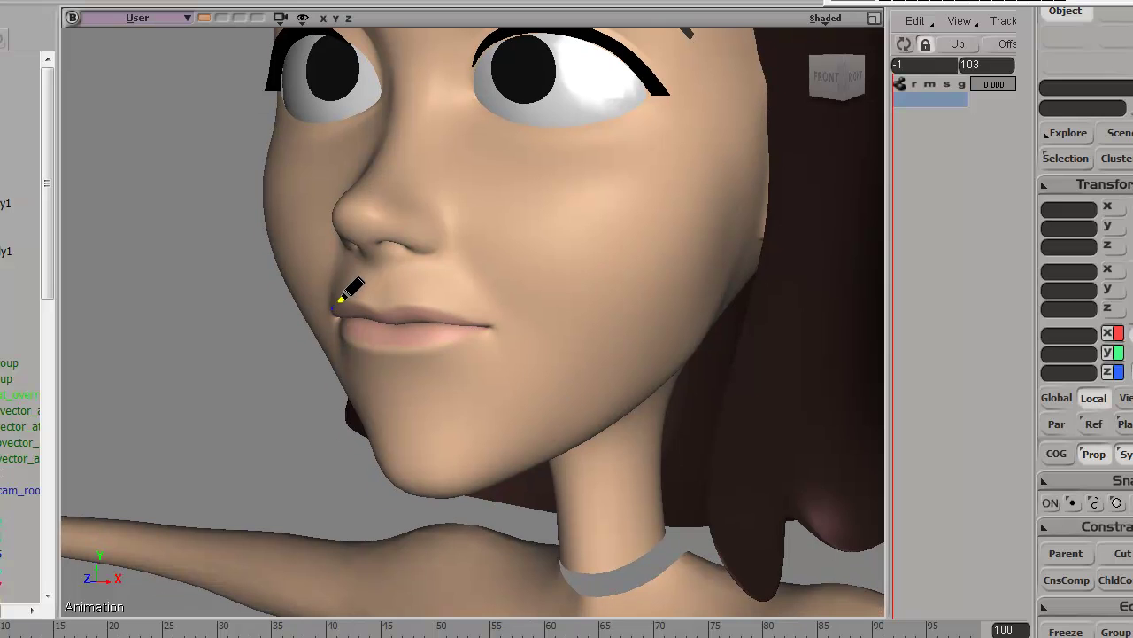
left_click_drag(363, 302, 494, 326)
left_click_drag(325, 312, 428, 326)
mouse_move(353, 314)
left_mouse_down()
mouse_move(362, 336)
mouse_move(460, 329)
left_mouse_up()
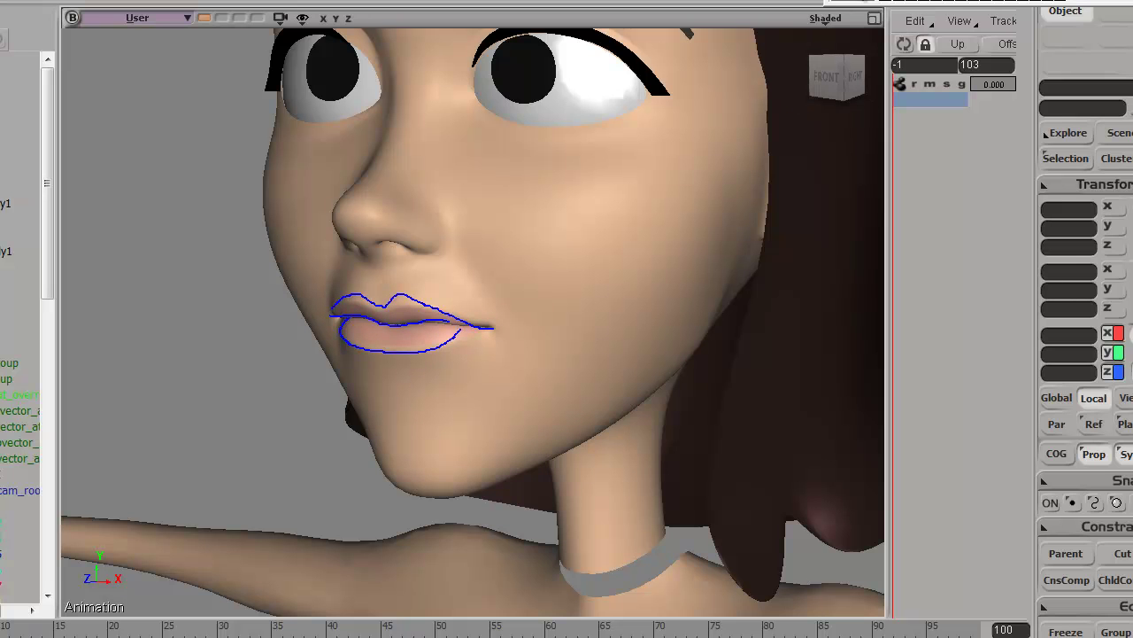
key("Escape")
- Examine the second head's mouth from several angles and compare it with the first head's mouth from the front
right_click_drag(611, 239, 541, 250)
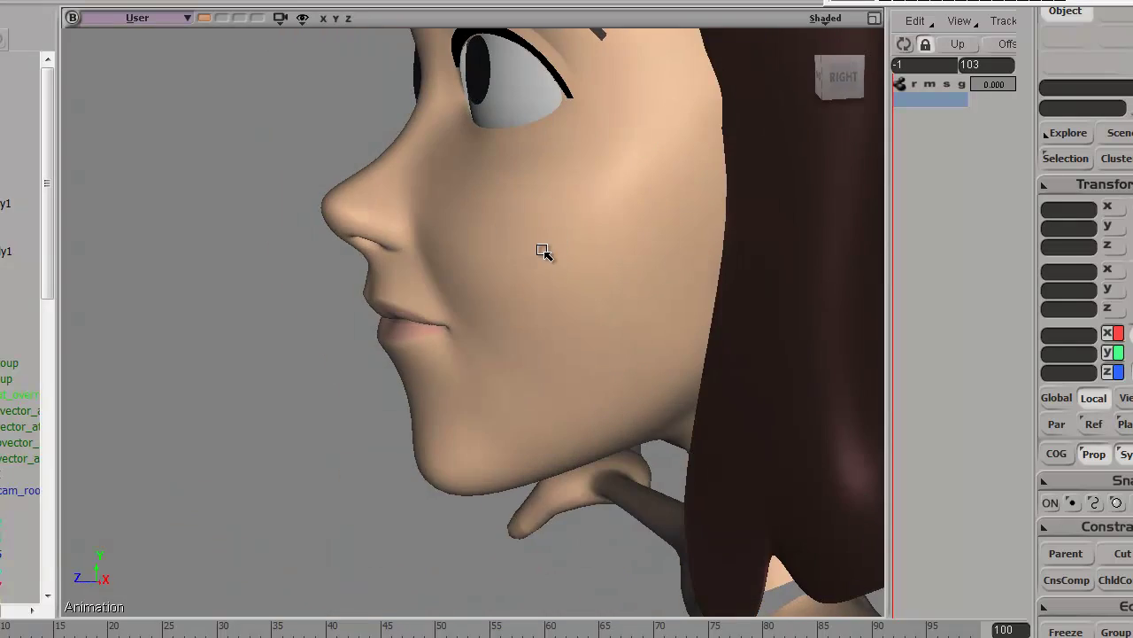
scroll(531, 266, "up", 3)
right_click_drag(482, 301, 466, 293)
right_click_drag(436, 334, 544, 314)
left_click_drag(544, 314, 567, 354)
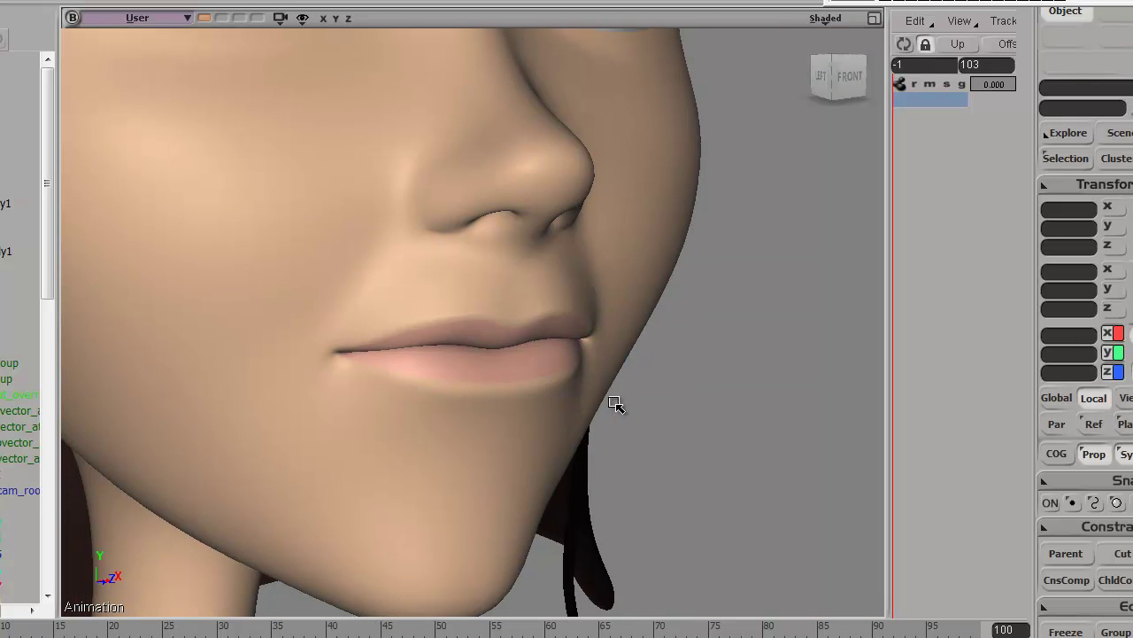
key("Left")
left_click(615, 403)
scroll(614, 402, "up", 2)
right_click_drag(567, 354, 592, 333)
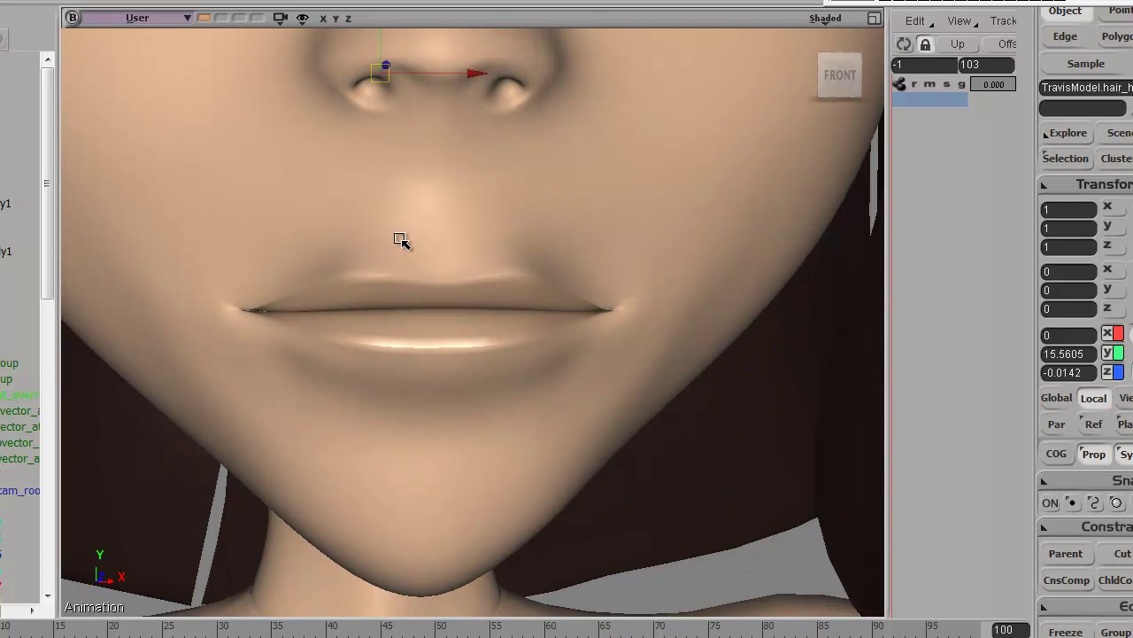
left_click_drag(540, 409, 498, 421)
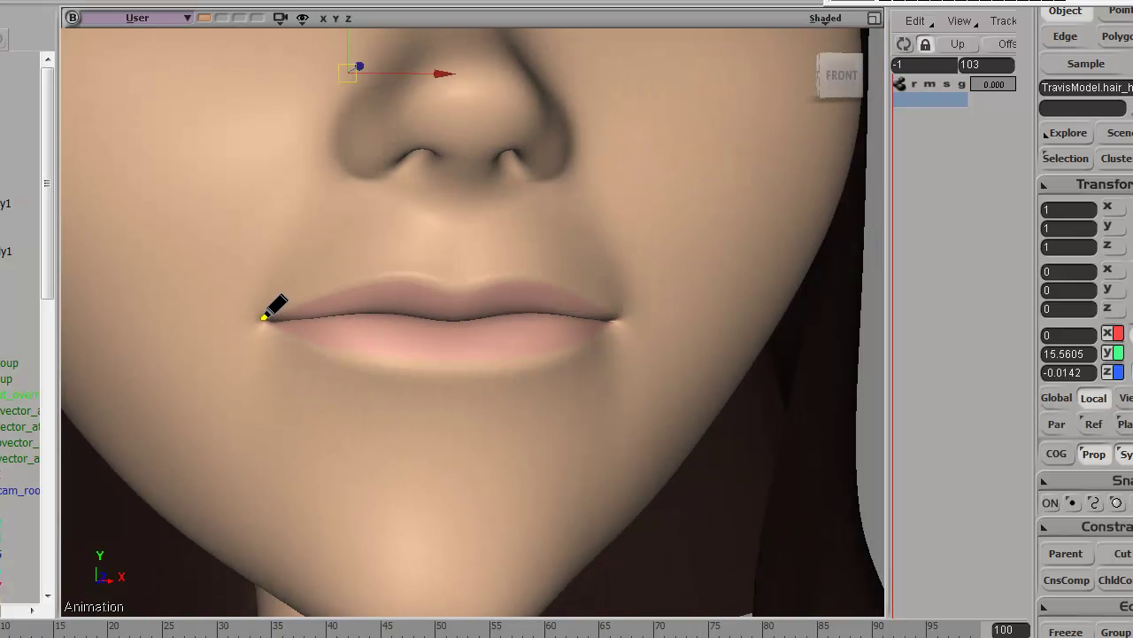
- Trace the second head's wavy lip parting and the upper and lower lip contours from the front, and erase them
left_click_drag(260, 319, 309, 319)
left_click_drag(388, 310, 527, 316)
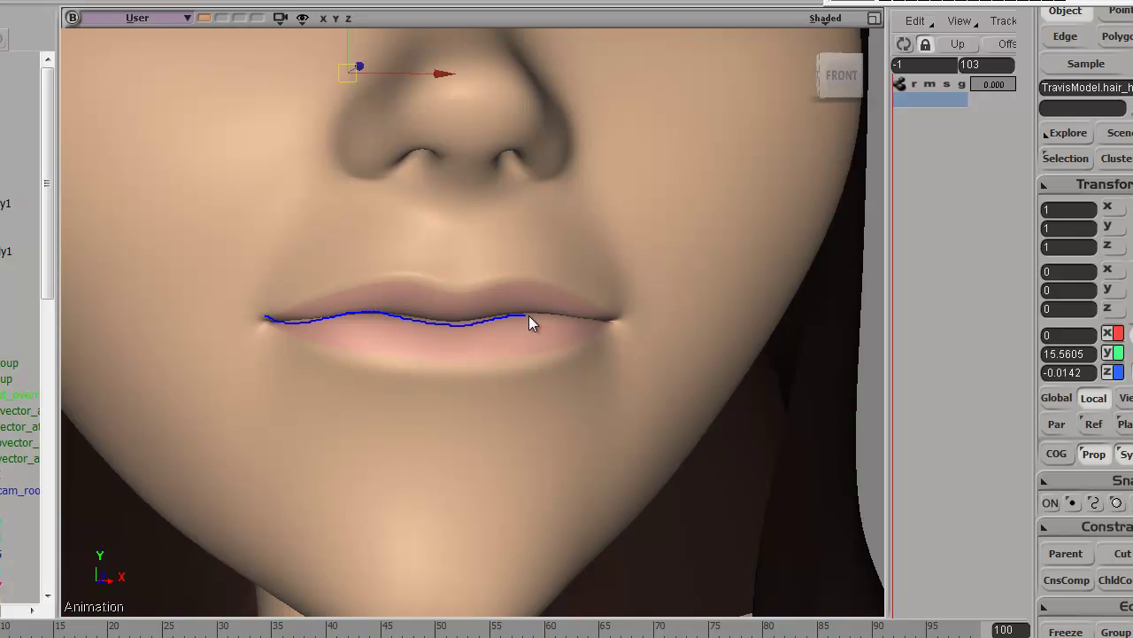
left_click_drag(338, 284, 263, 317)
left_click_drag(452, 292, 574, 274)
mouse_move(565, 355)
left_mouse_down()
mouse_move(385, 371)
mouse_move(343, 340)
left_mouse_up()
left_click(970, 2)
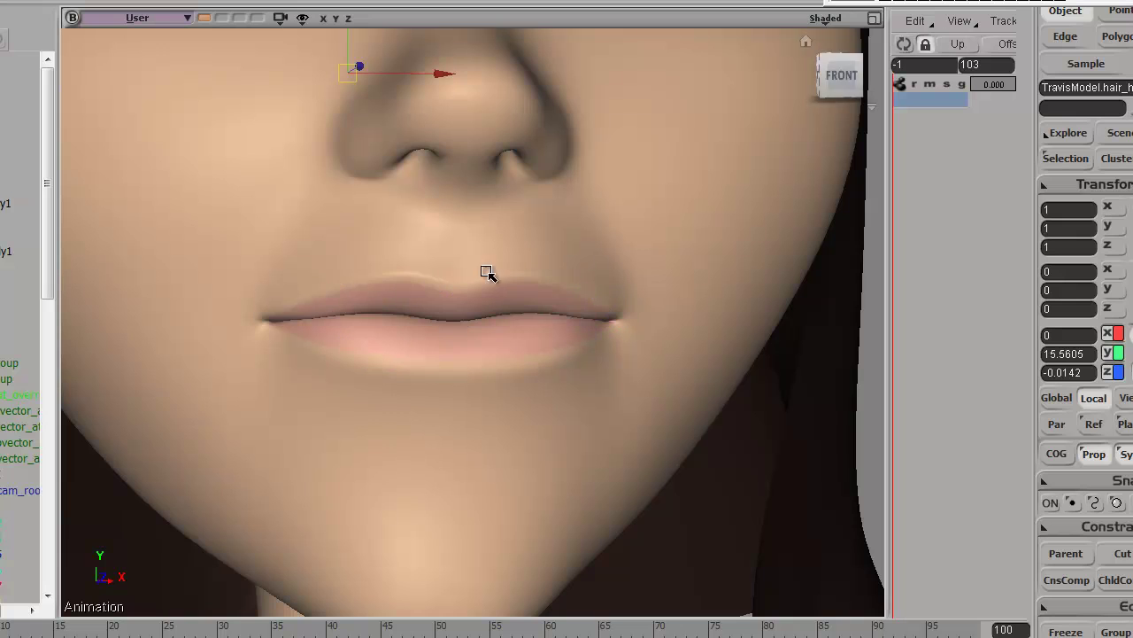
- Draw a nearly straight line across the second head's mouth with strokes over the lips, and erase the annotation
left_click_drag(449, 311, 607, 315)
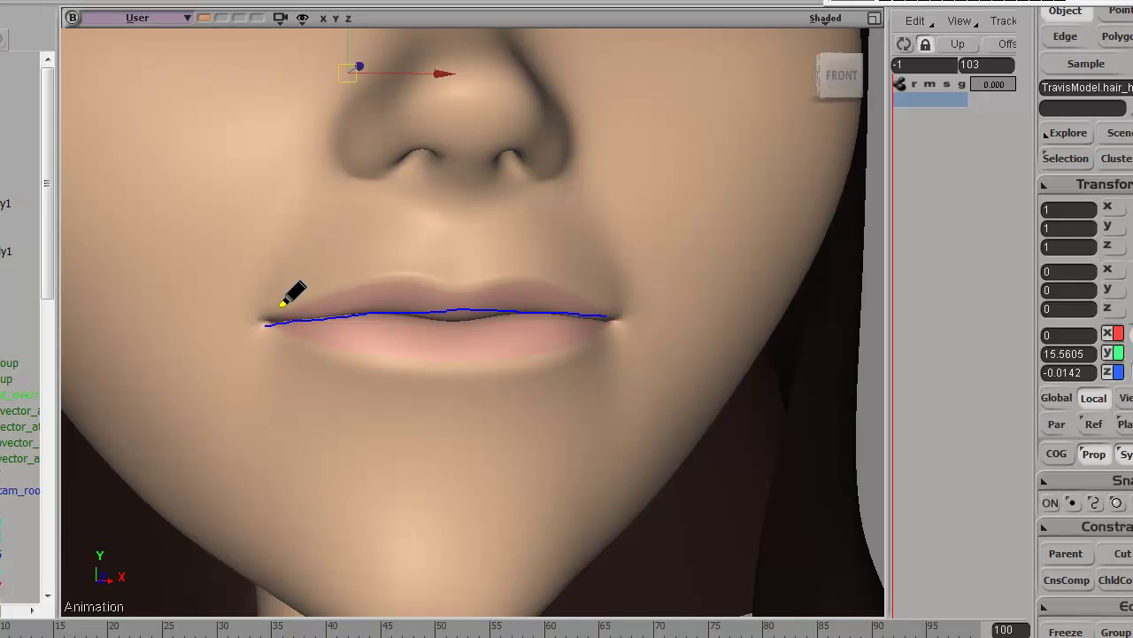
mouse_move(279, 313)
left_mouse_down()
mouse_move(435, 295)
mouse_move(607, 314)
left_mouse_up()
left_click_drag(315, 333, 443, 346)
key("Escape")
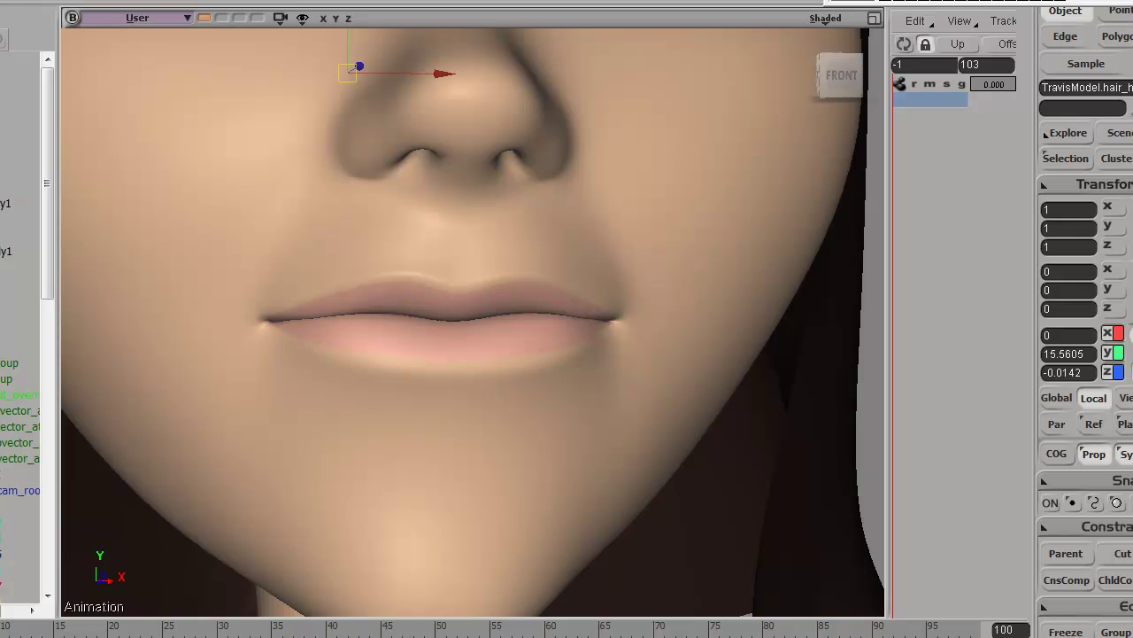
- Return to a three-quarter view of the second head that frames the whole face, hair and shoulders
left_click(520, 378)
scroll(520, 378, "down", 4)
middle_click_drag(522, 316, 464, 402)
left_click(200, 381)
scroll(222, 371, "down", 1)
left_click_drag(221, 372, 323, 378)
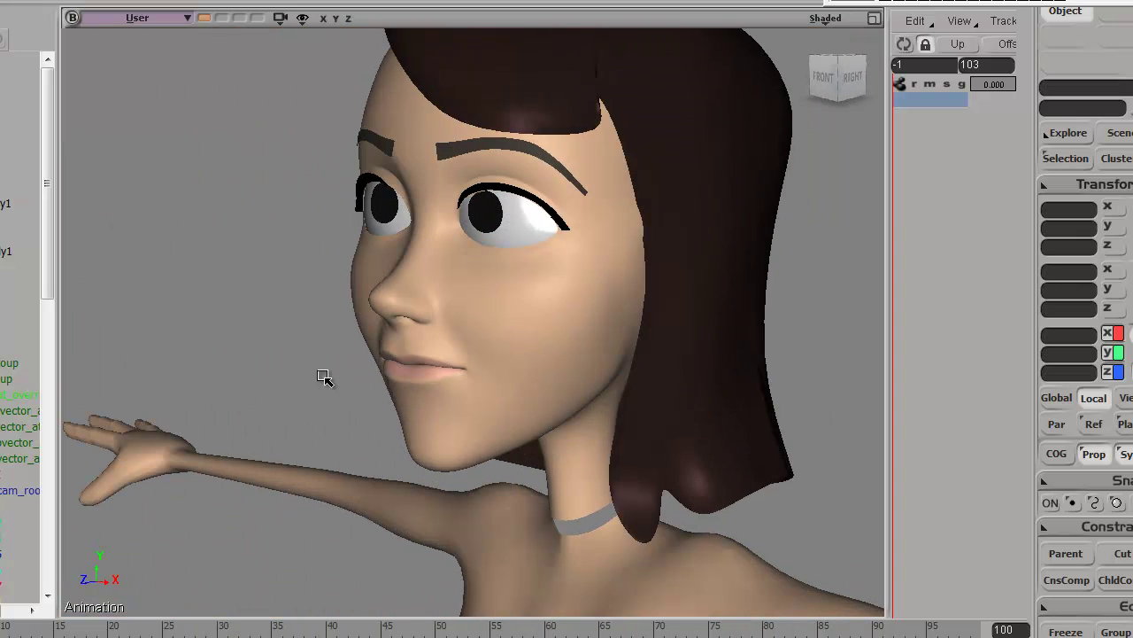
- Hide the hair and frame the bald first head's ear, jaw and neck in three-quarter view
left_click_drag(632, 324, 607, 405)
left_click(609, 406)
left_click(680, 418, "shift")
key("h")
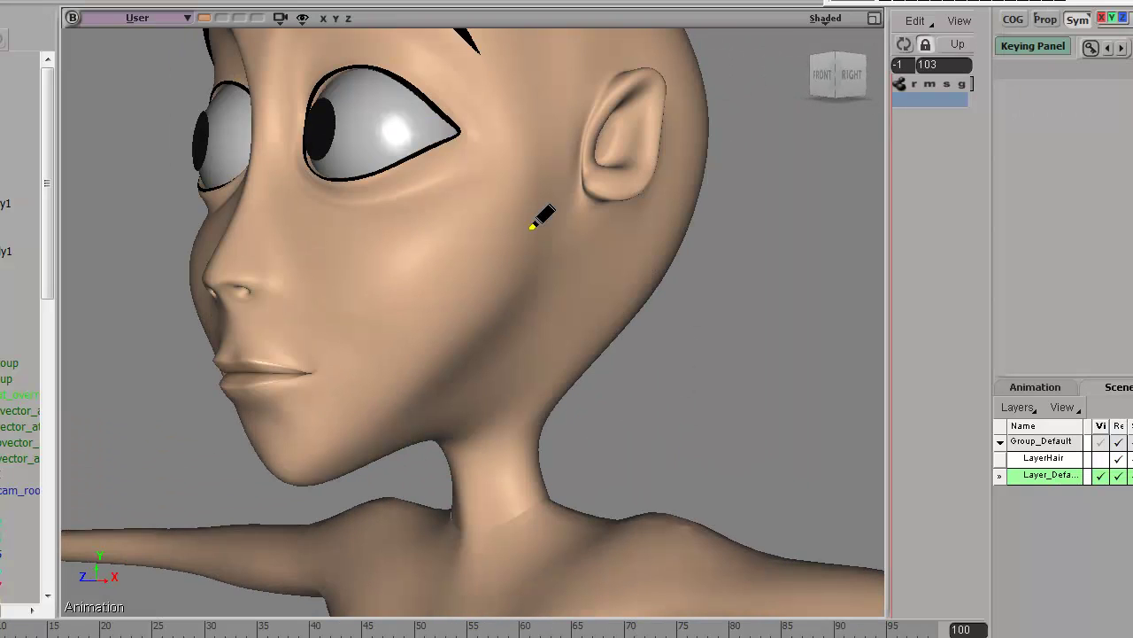
- Trace the jawline and neck contours on both heads in three-quarter view, and erase the annotations
left_click_drag(425, 389, 381, 420)
left_click_drag(637, 299, 541, 398)
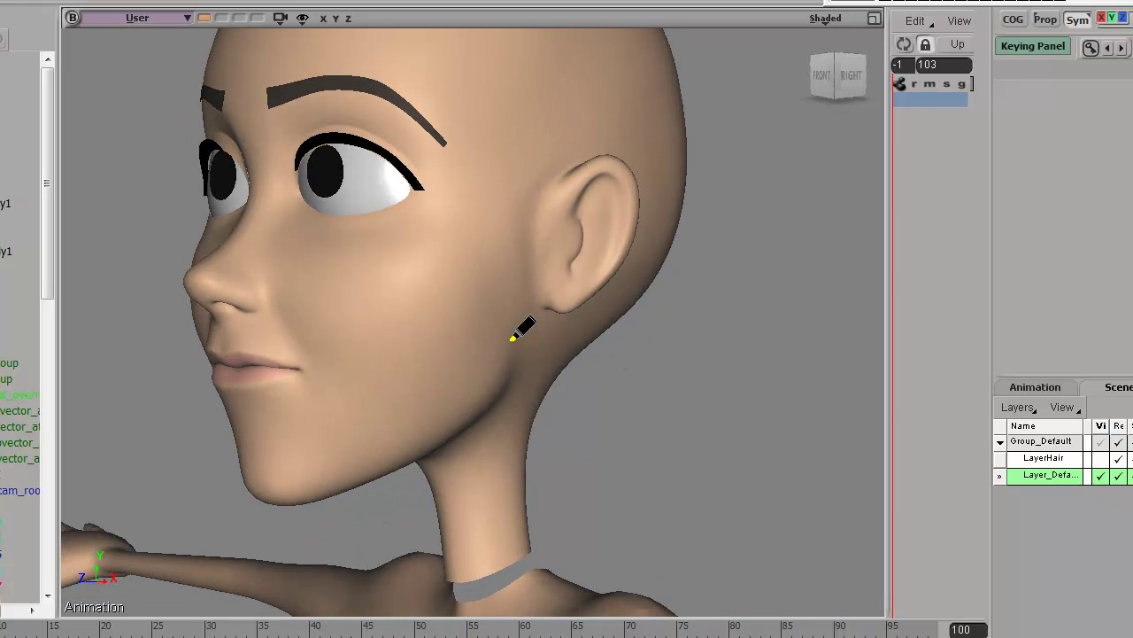
mouse_move(501, 357)
left_mouse_down()
mouse_move(501, 379)
mouse_move(509, 374)
mouse_move(463, 435)
mouse_move(282, 507)
left_mouse_up()
mouse_move(567, 346)
left_mouse_down()
mouse_move(512, 431)
mouse_move(546, 365)
mouse_move(505, 534)
left_mouse_up()
left_click_drag(425, 459, 438, 556)
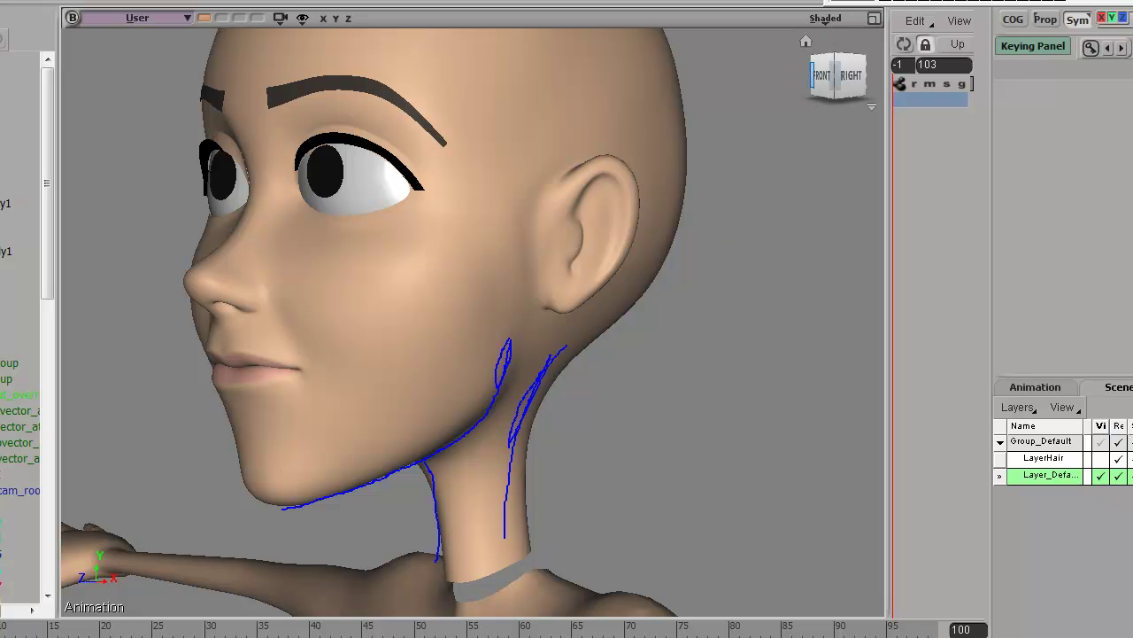
mouse_move(688, 281)
left_mouse_down()
mouse_move(668, 342)
mouse_move(671, 408)
left_mouse_up()
middle_click_drag(671, 407, 762, 310)
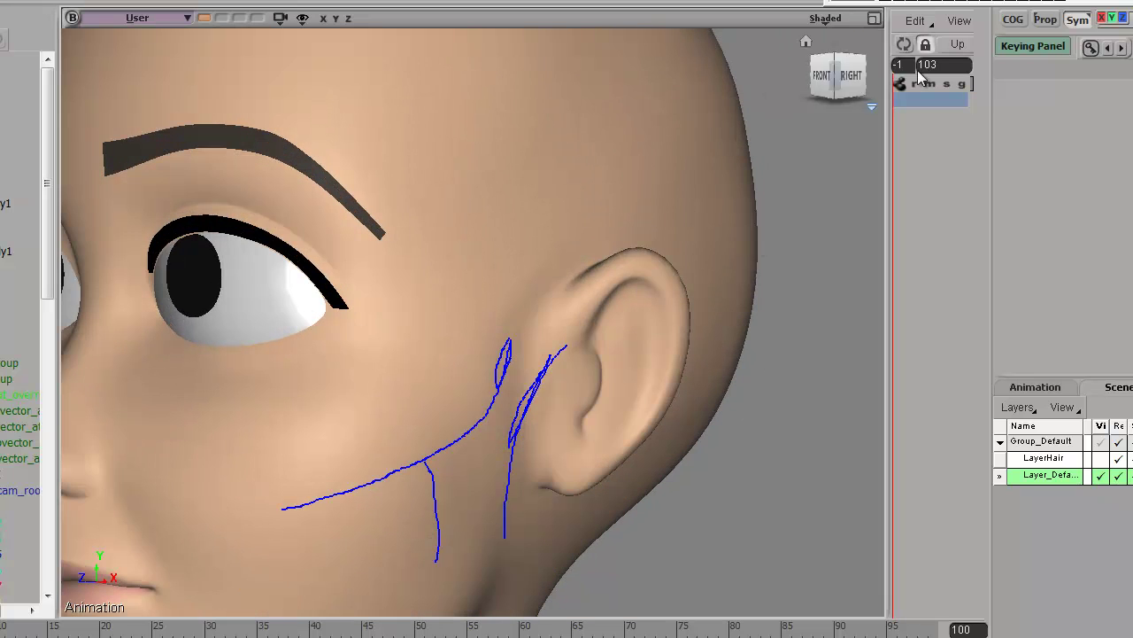
left_click(965, 2)
- Display the wireframe over the shading and frame the first head's cheek, mouth and jaw up close
left_click_drag(584, 412, 620, 284)
right_click_drag(390, 420, 511, 392)
left_click(562, 446)
mouse_move(562, 447)
right_mouse_down()
mouse_move(569, 425)
mouse_move(562, 441)
right_mouse_up()
left_click_drag(561, 441, 604, 400)
middle_click_drag(604, 400, 585, 435)
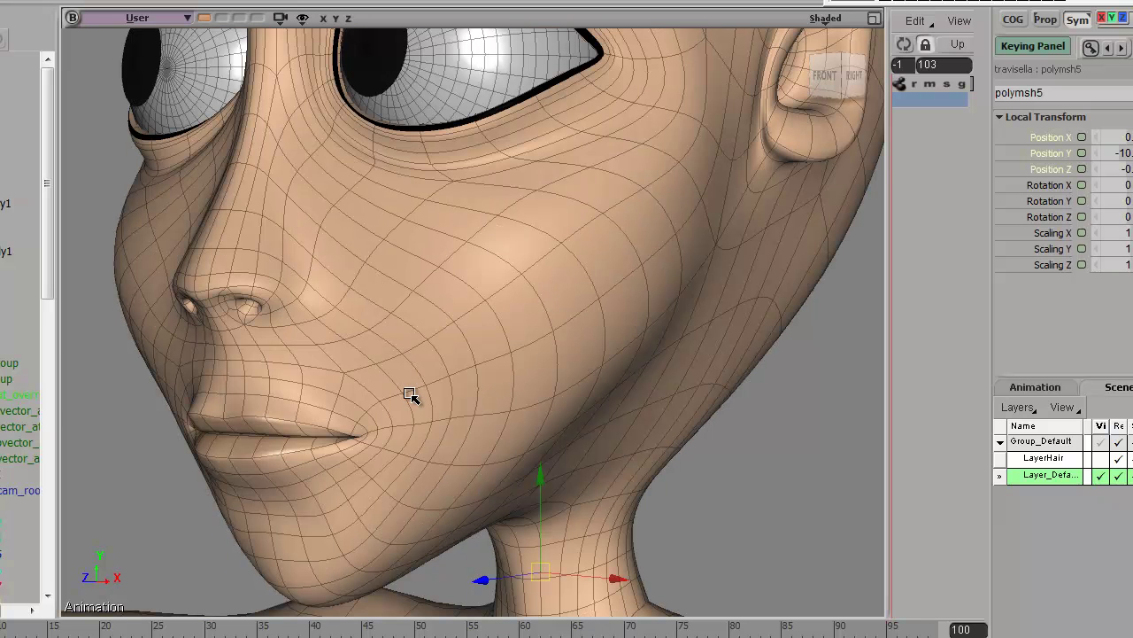
- Compare the edge flow around the mouth, cheek and jaw on both heads, highlighting each head mesh in turn
left_click(172, 520)
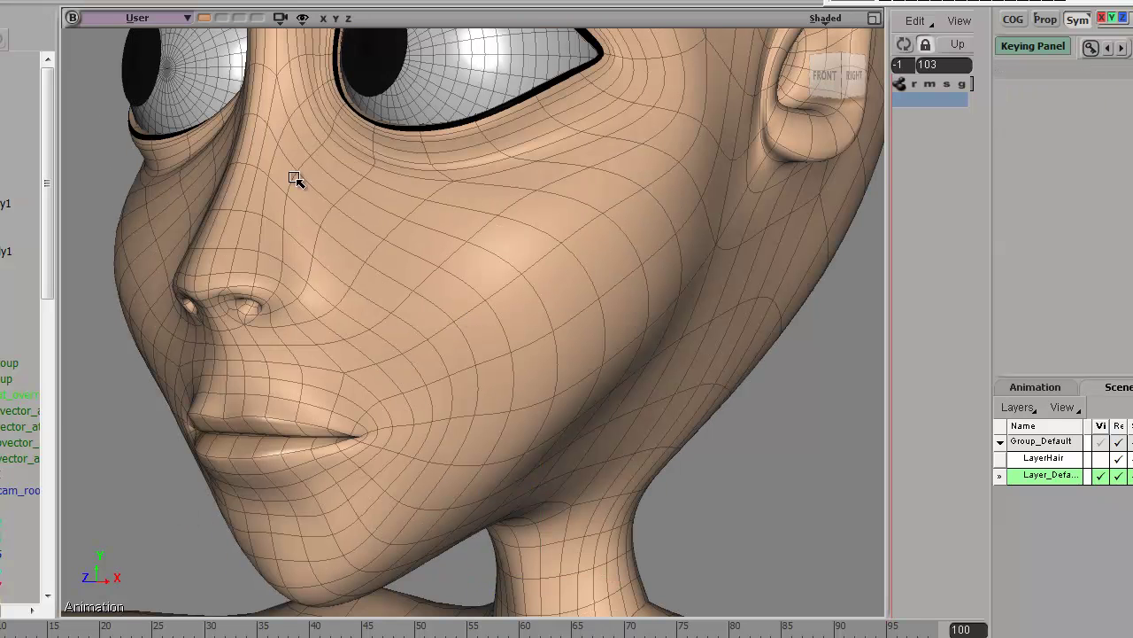
left_click(496, 372)
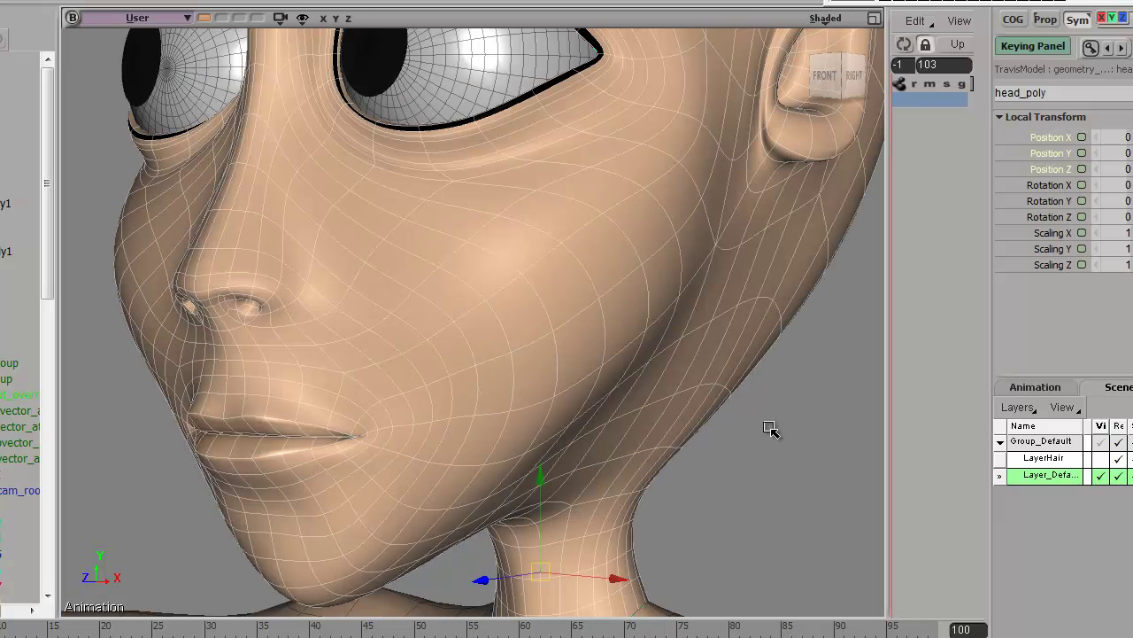
left_click(773, 431)
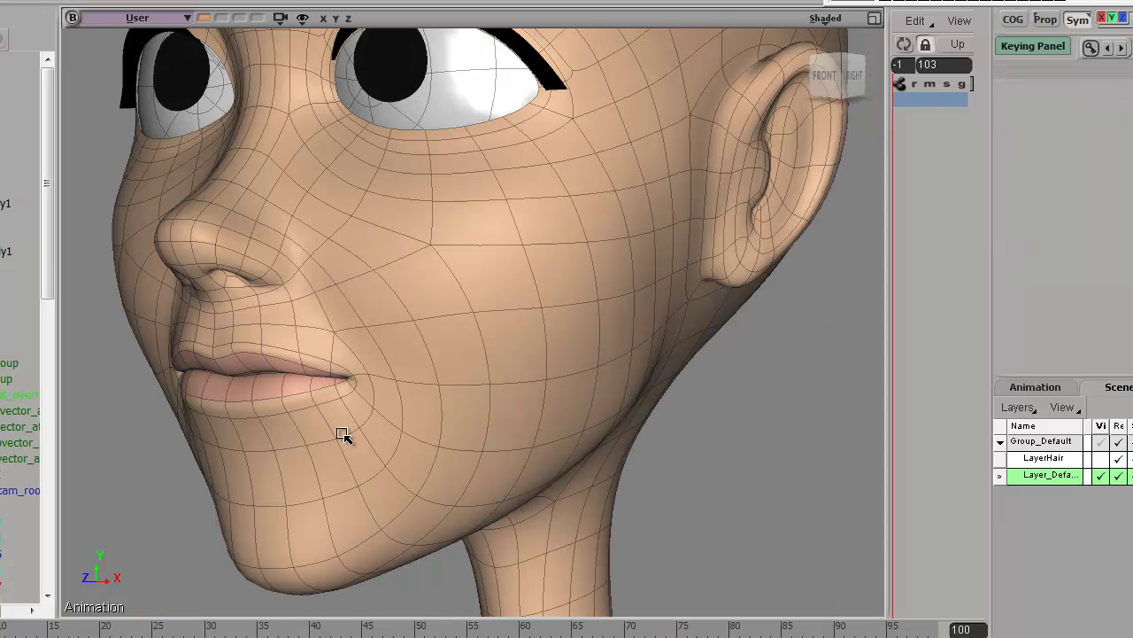
left_click(465, 437)
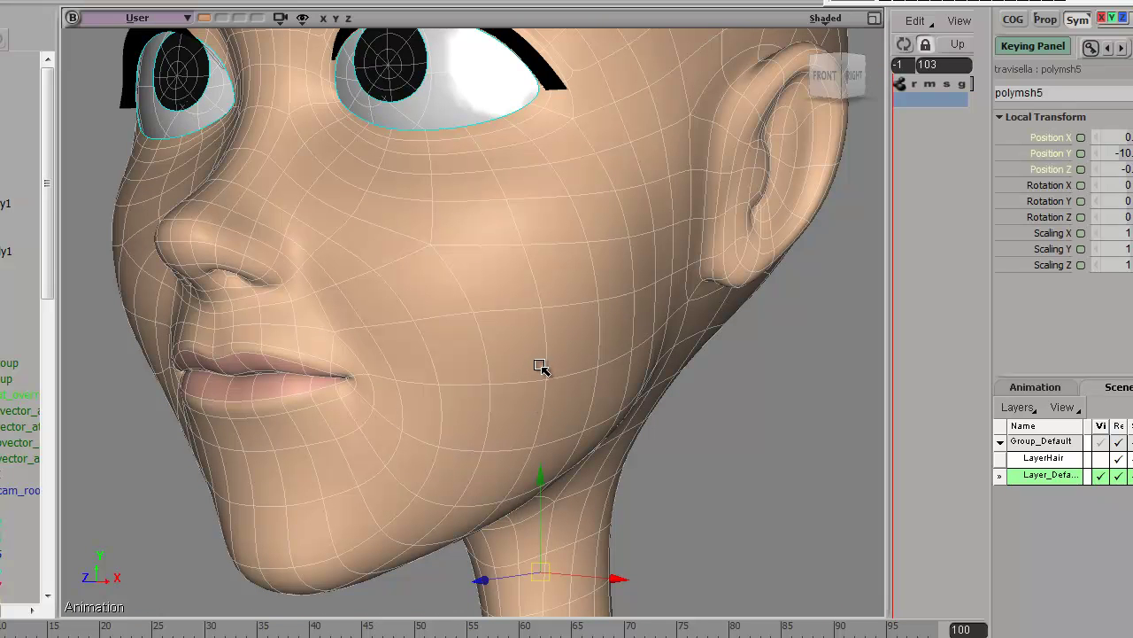
- Examine the second head's ear up close with its wireframe and compare it with the first head's ear
middle_click_drag(708, 240, 653, 370)
scroll(654, 370, "up", 5)
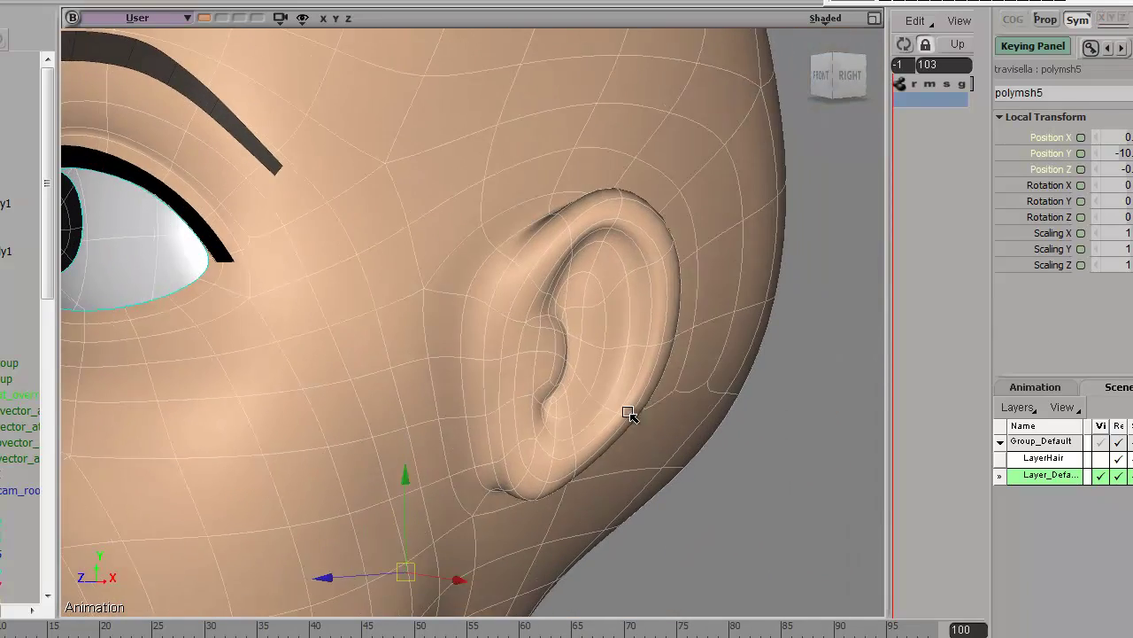
right_click_drag(628, 412, 636, 409)
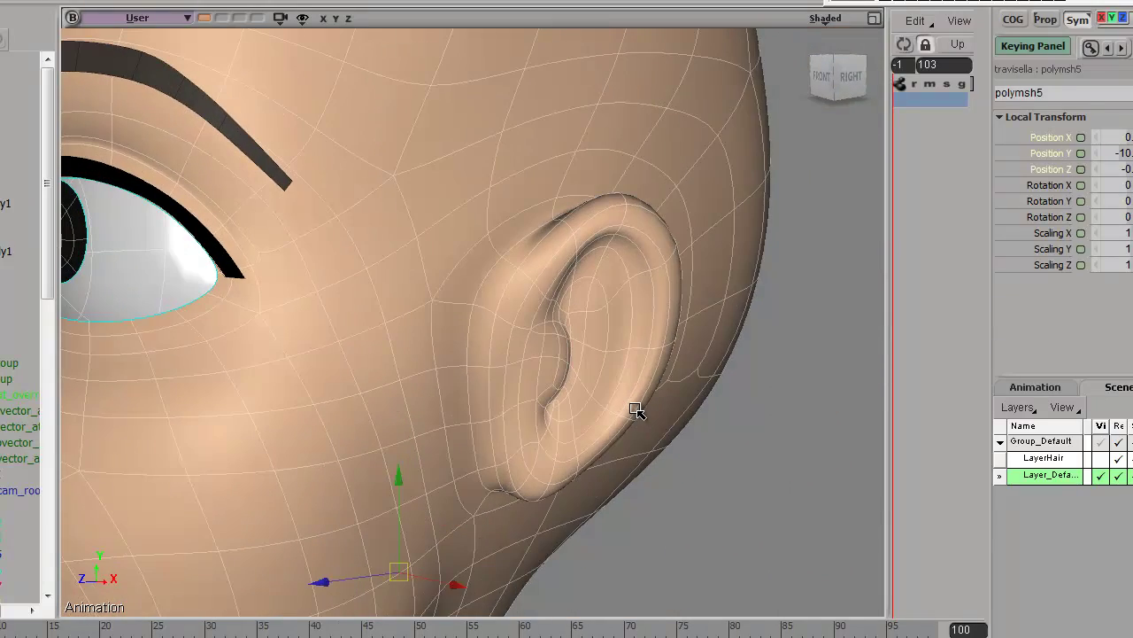
middle_click_drag(636, 410, 719, 475)
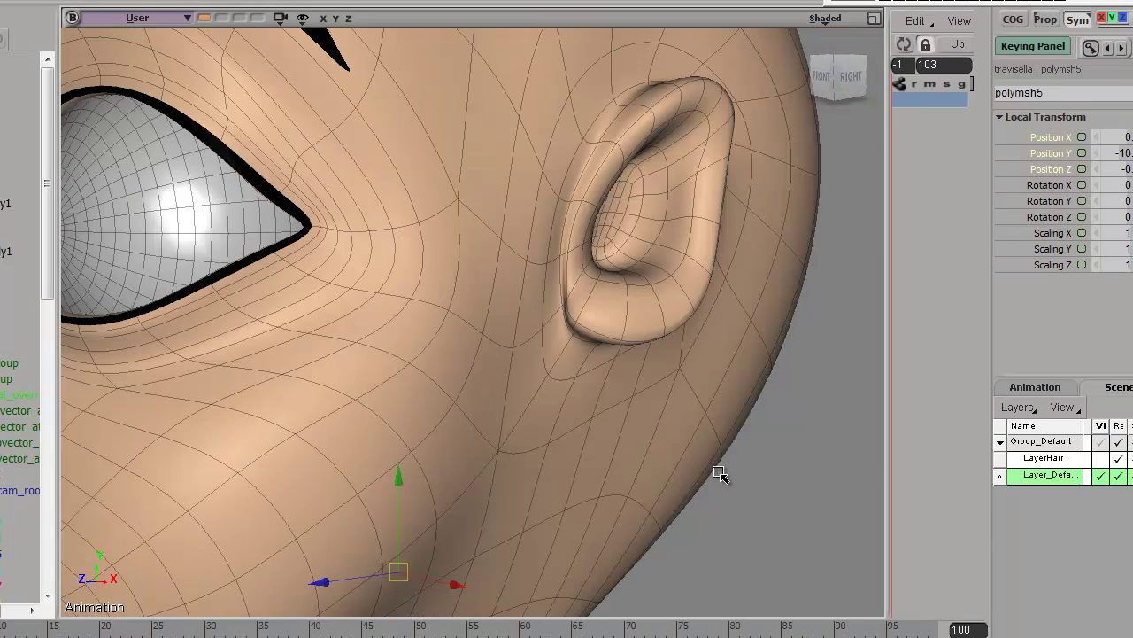
- Remove the wireframe overlay and compare ear shape and placement on both heads from side and three-quarter views
scroll(632, 372, "down", 3)
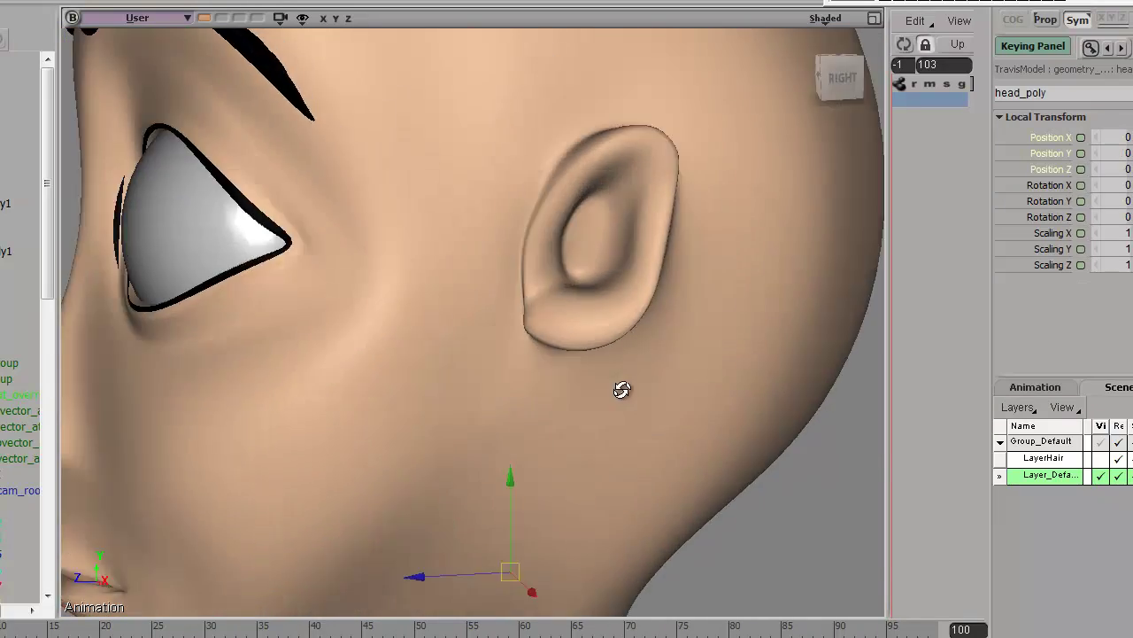
mouse_move(620, 387)
middle_mouse_down()
mouse_move(576, 436)
mouse_move(516, 425)
mouse_move(663, 387)
mouse_move(645, 405)
mouse_move(618, 374)
middle_mouse_up()
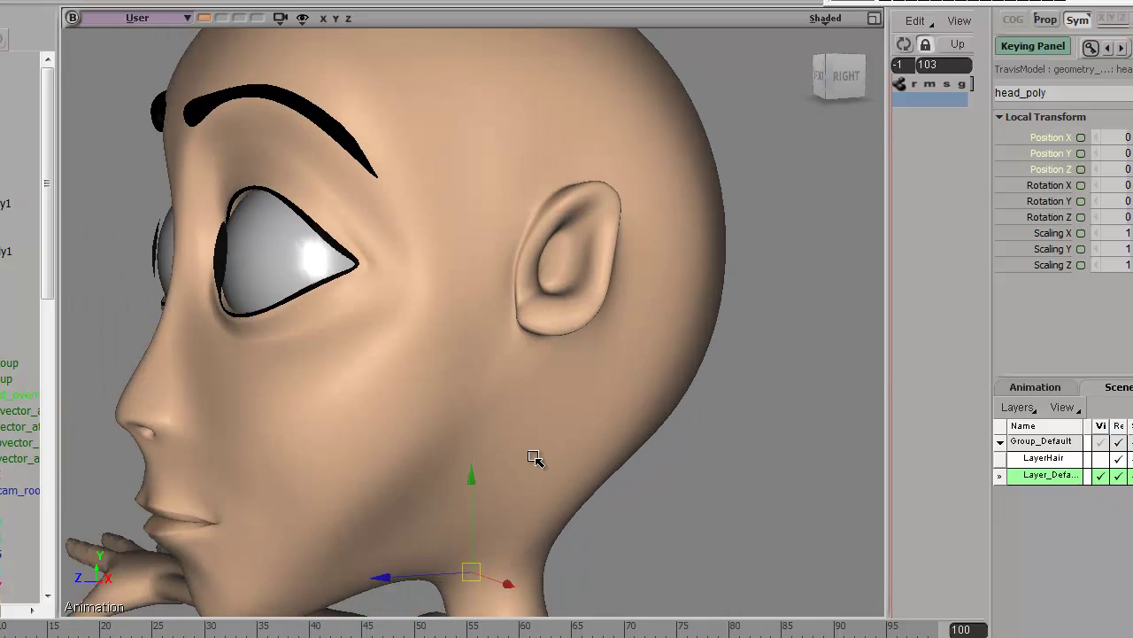
middle_click_drag(535, 457, 548, 249)
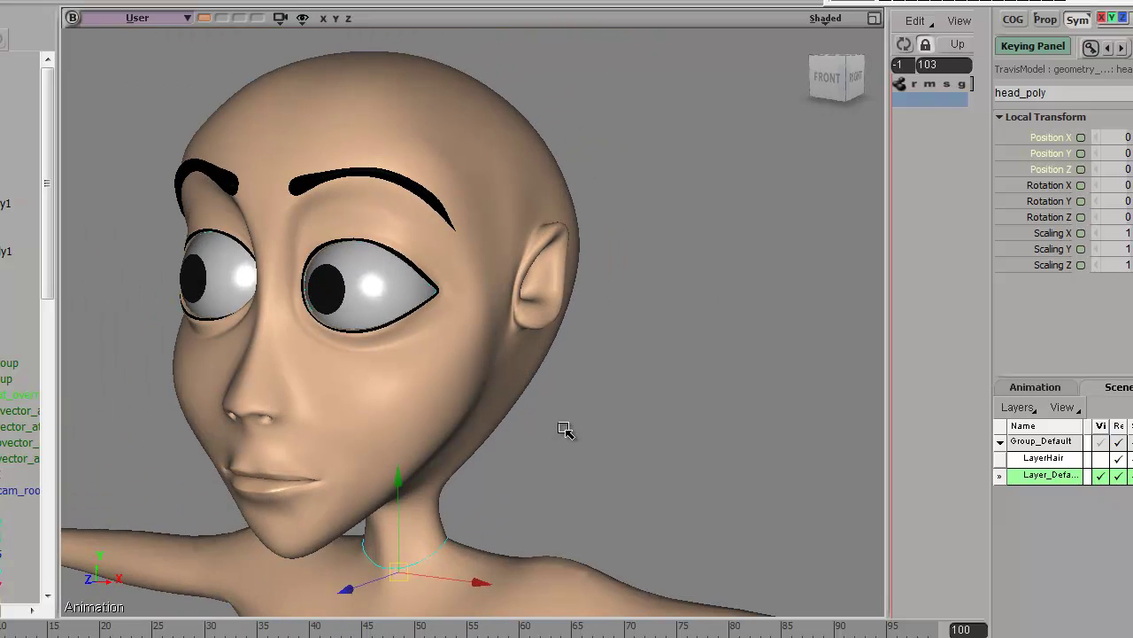
scroll(562, 425, "up", 2)
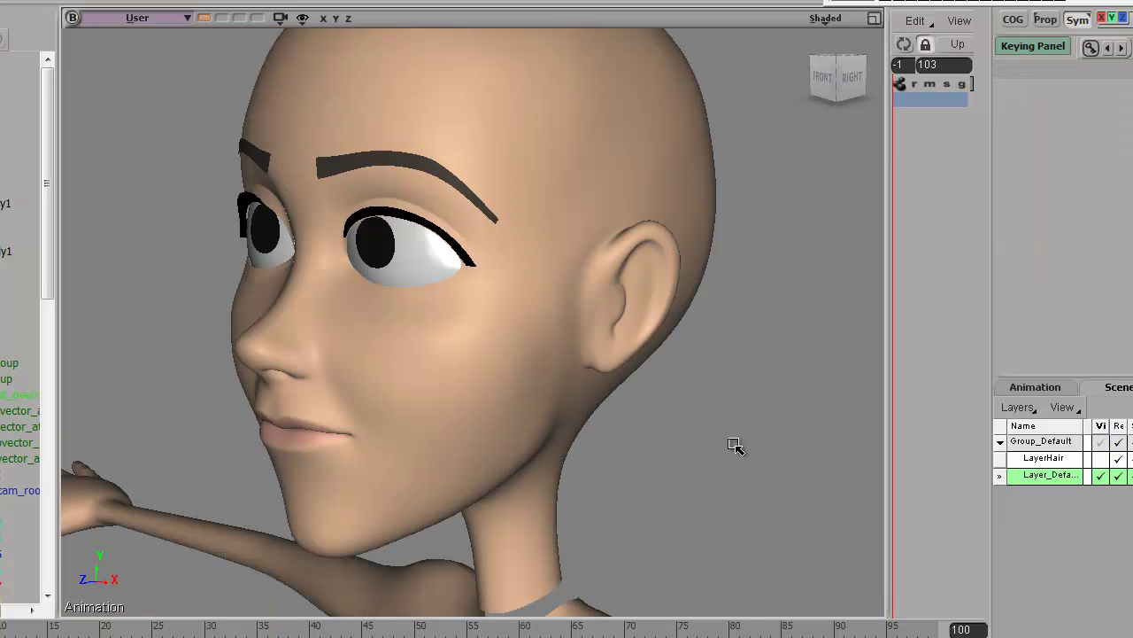
middle_click_drag(684, 438, 683, 509)
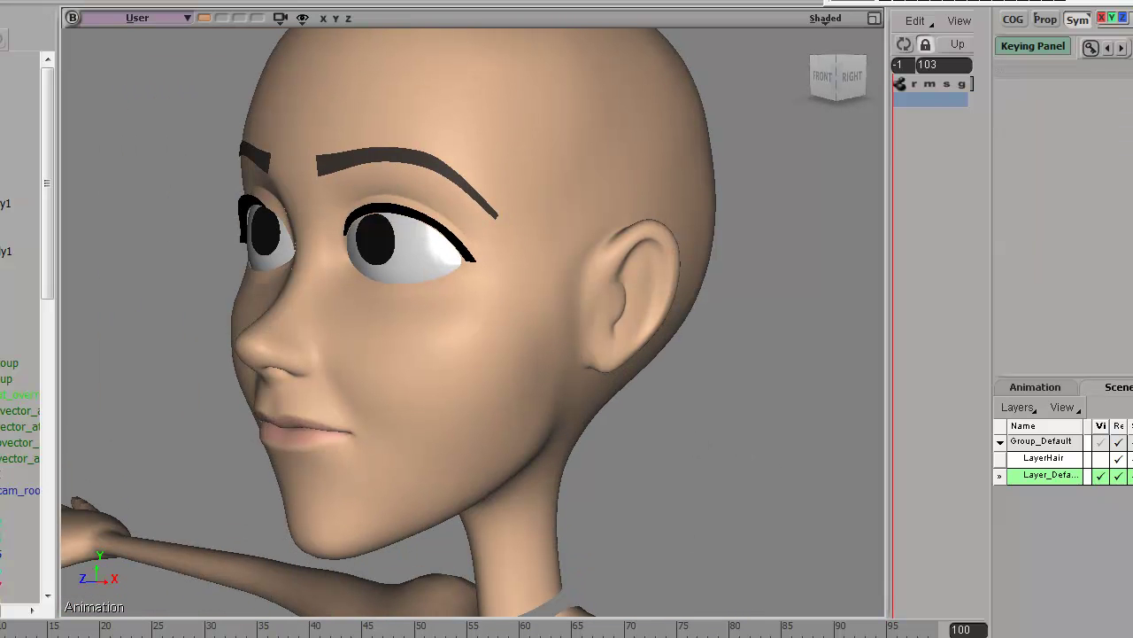
- Switch to the reference image sheet and examine the blonde character's profile and three-quarter faces, focusing on jaw and neck
key("alt+Tab")
scroll(471, 443, "up", 5)
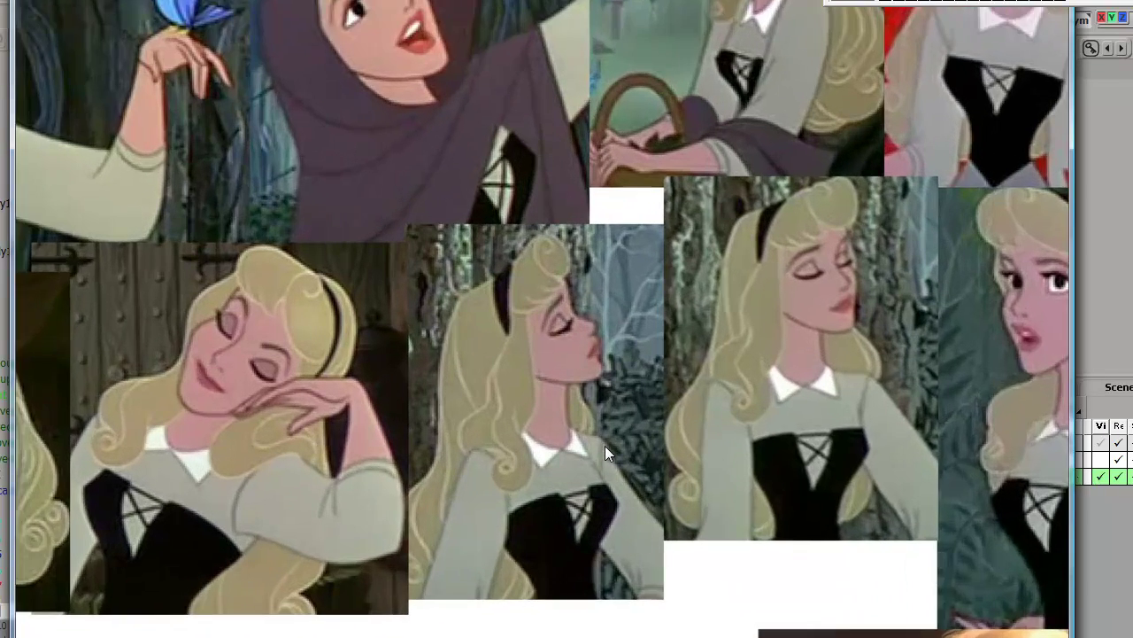
scroll(544, 299, "up", 4)
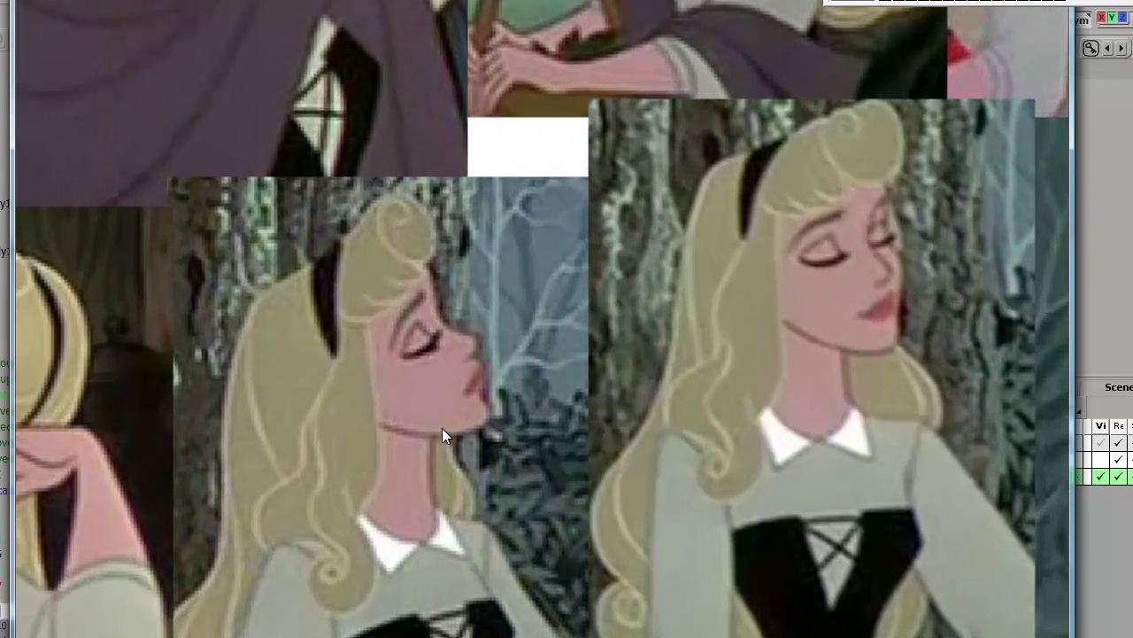
left_click_drag(691, 377, 432, 365)
scroll(482, 368, "down", 2)
left_click_drag(511, 372, 463, 400)
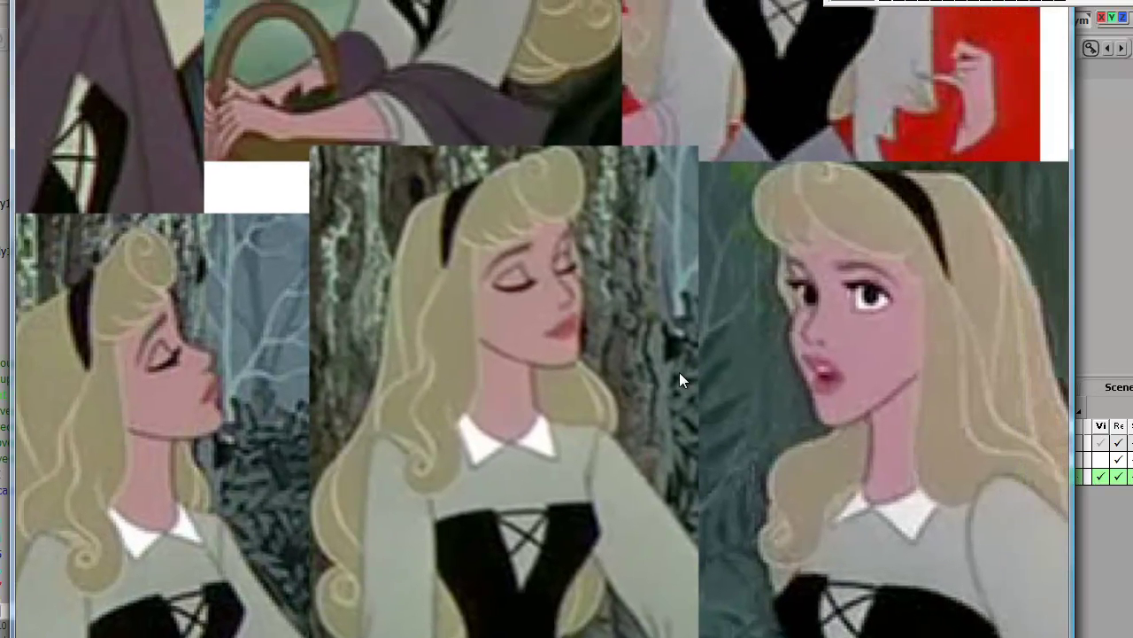
scroll(743, 385, "up", 1)
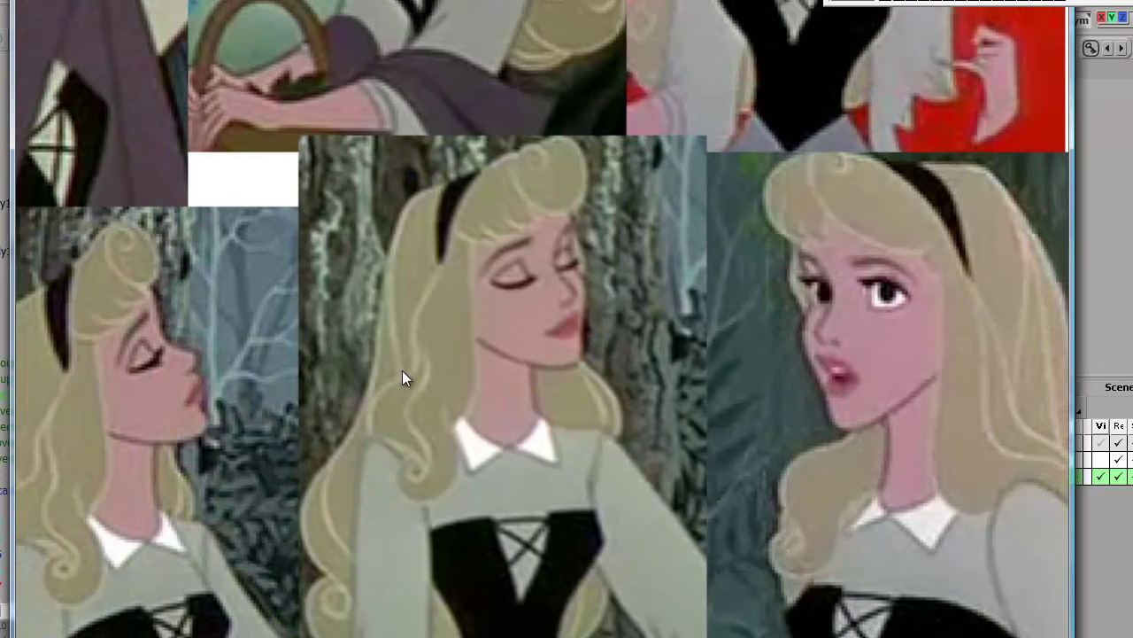
- Switch back to the 3D view, orbit the second head to the opposite three-quarter side and compare it with the reference face
key("alt+Tab")
middle_click_drag(452, 334, 580, 387)
left_click_drag(582, 388, 587, 397, "ctrl+shift")
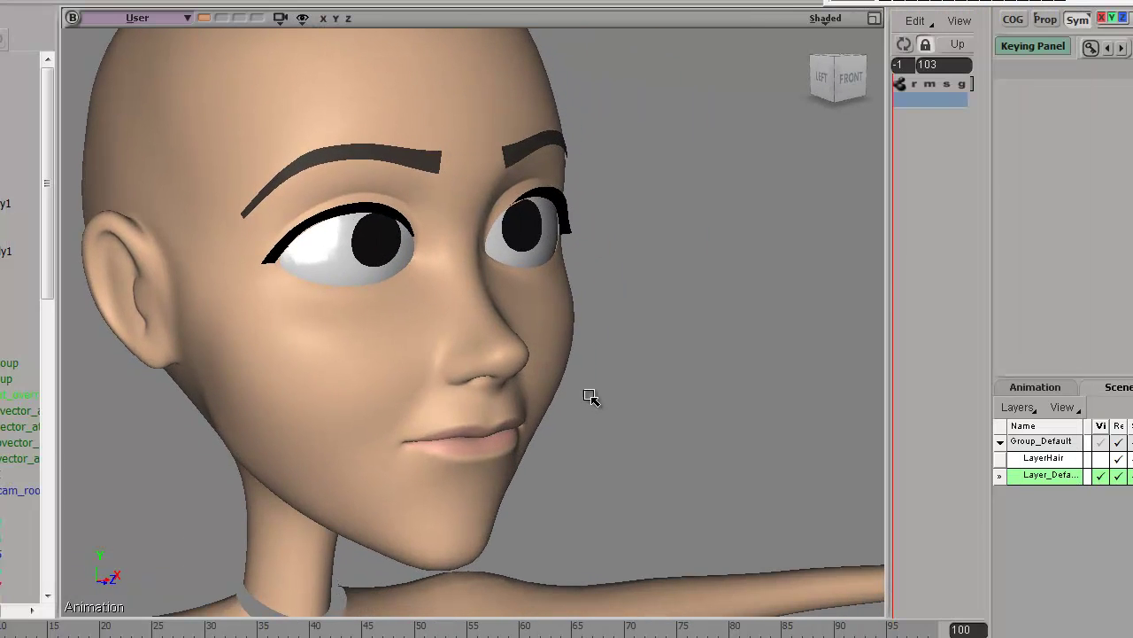
key("alt+Tab")
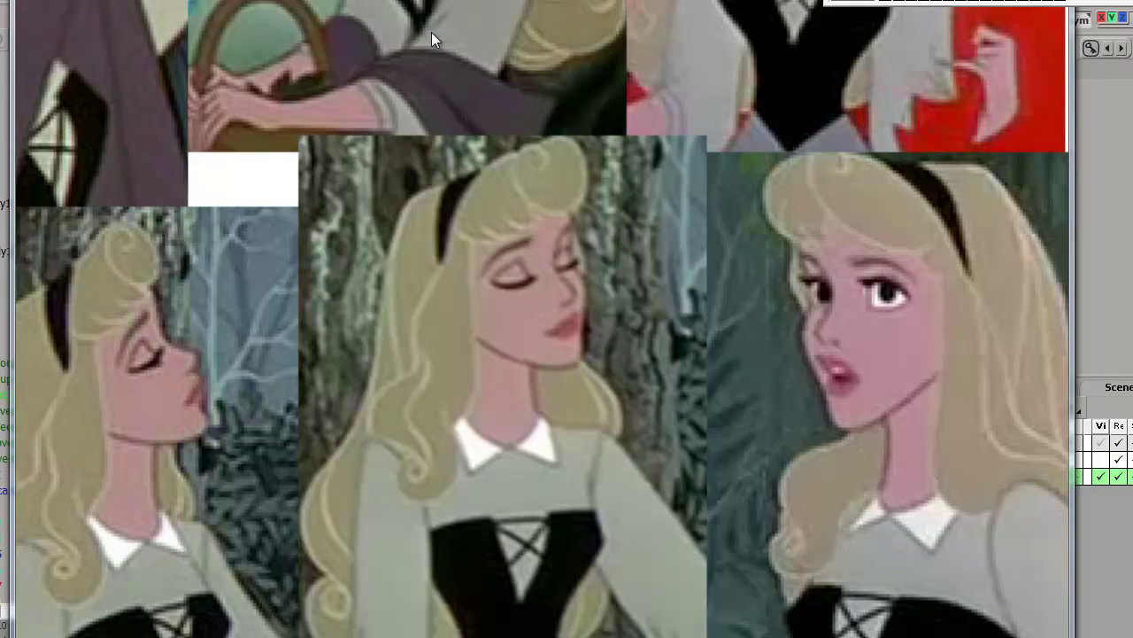
key("alt+Tab")
key("alt+Tab")
- Mark the cheek contour and lips on the reference's three-quarter face, compare with the second head, and erase the strokes
mouse_move(572, 251)
left_mouse_down()
mouse_move(590, 283)
mouse_move(580, 351)
left_mouse_up()
left_click_drag(585, 342, 587, 350)
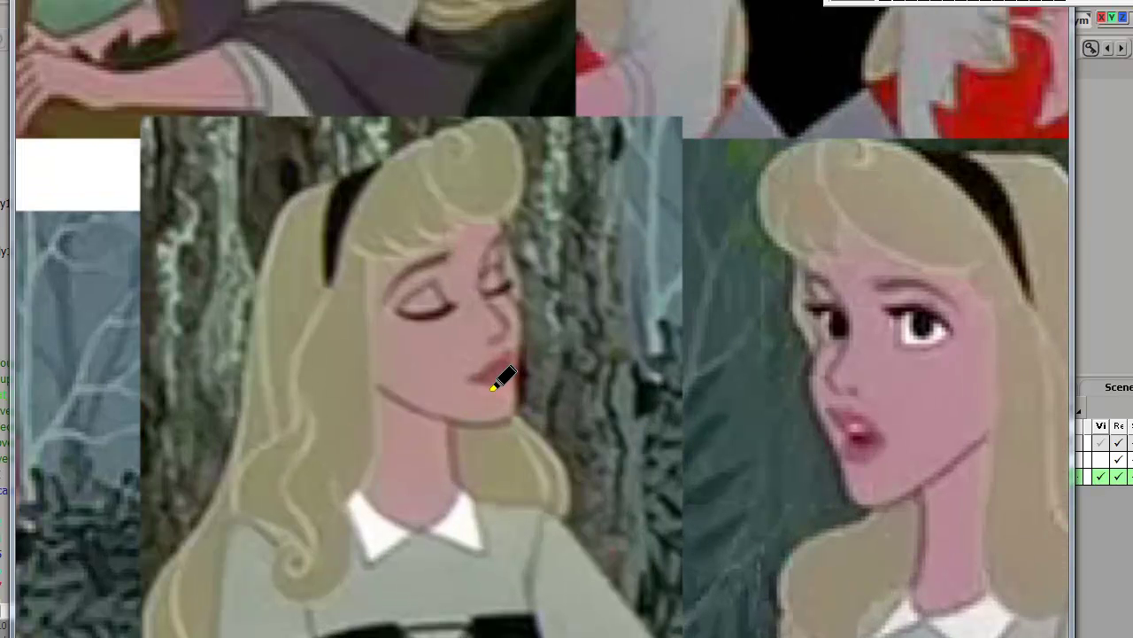
mouse_move(471, 378)
left_mouse_down()
mouse_move(516, 353)
mouse_move(508, 363)
left_mouse_up()
middle_click_drag(536, 398, 586, 394)
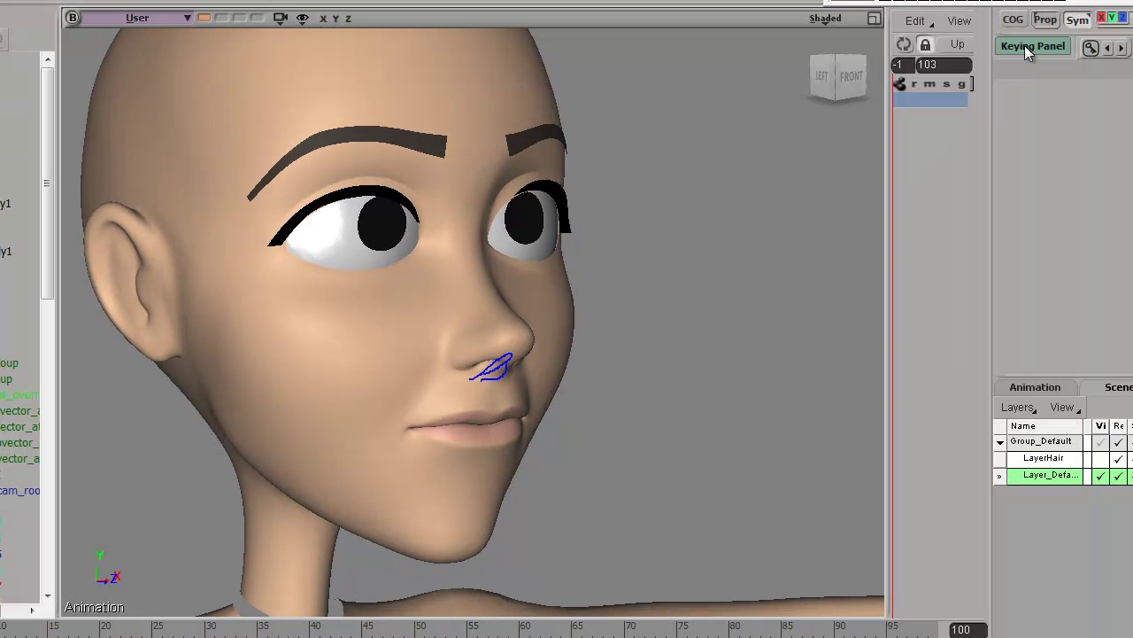
mouse_move(666, 443)
middle_mouse_down()
mouse_move(655, 397)
mouse_move(624, 358)
middle_mouse_up()
- Return to the reference sheet, zoom in on the three-quarter face and mark its closed eyelids with short strokes
key("alt+Tab")
scroll(545, 321, "up", 2)
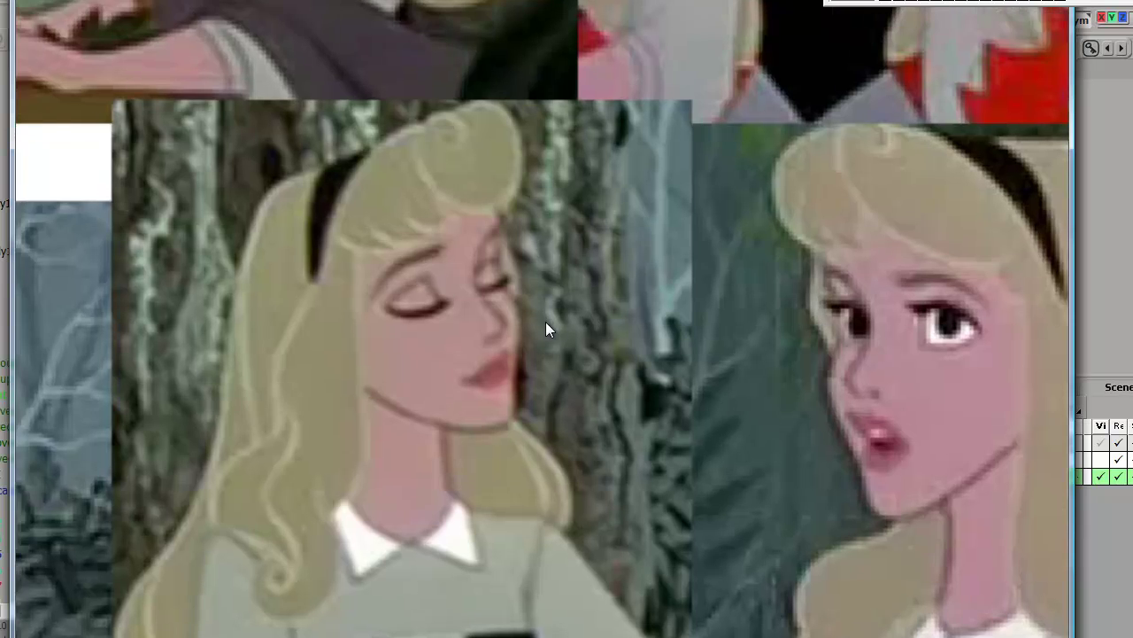
scroll(491, 341, "up", 1)
left_click_drag(491, 340, 422, 249)
scroll(495, 254, "up", 1)
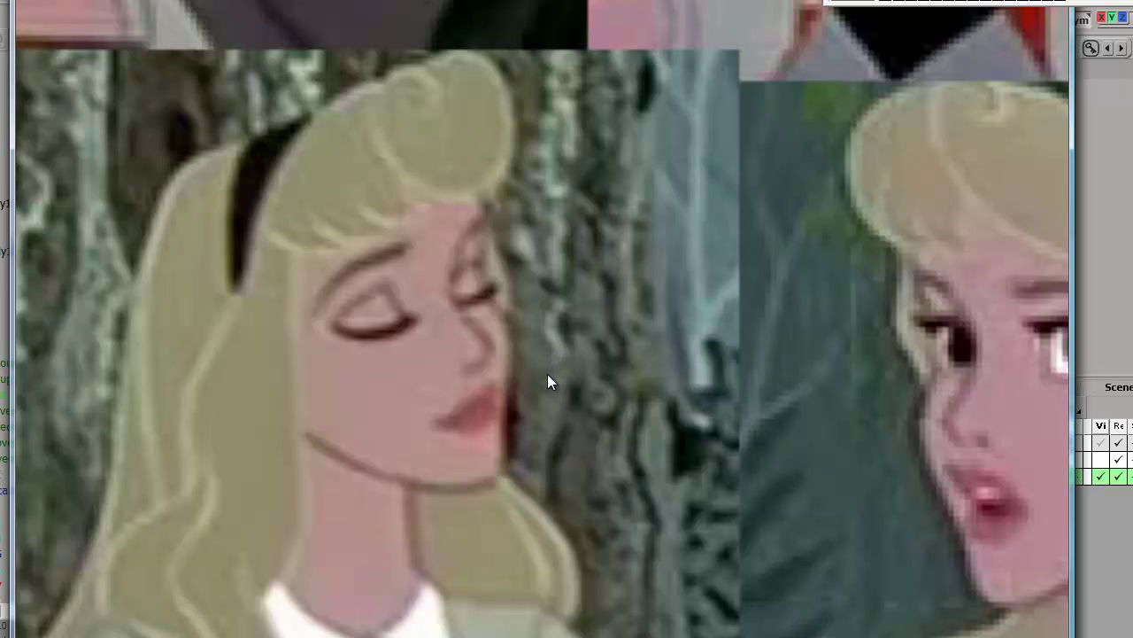
scroll(673, 351, "down", 2)
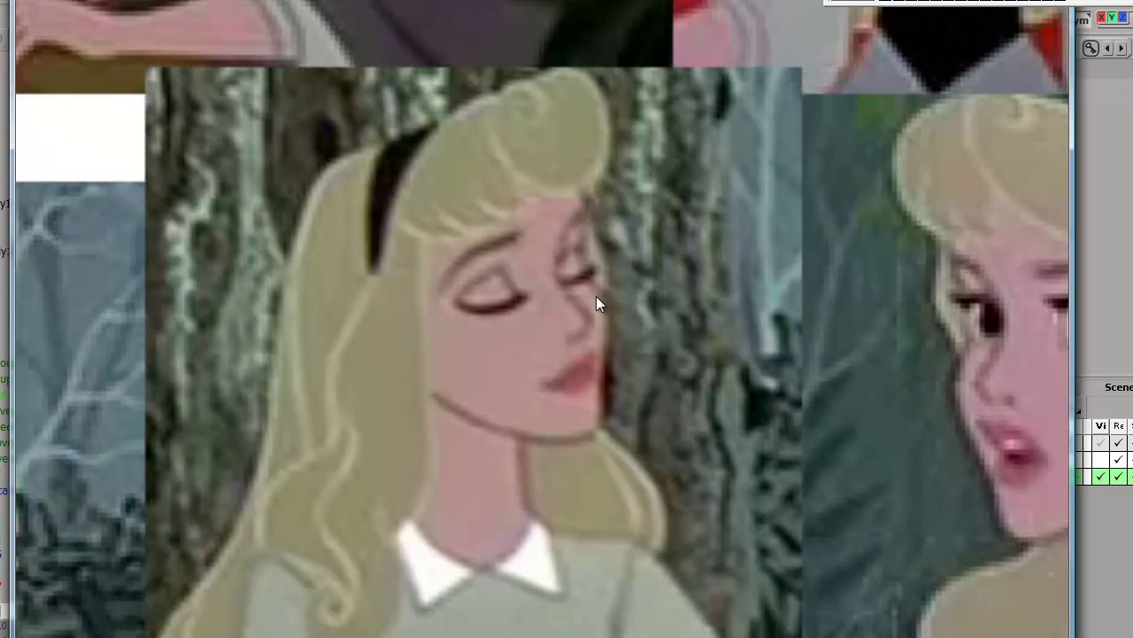
scroll(585, 348, "up", 3)
left_click_drag(596, 296, 604, 353)
scroll(631, 367, "up", 3)
scroll(630, 366, "down", 3)
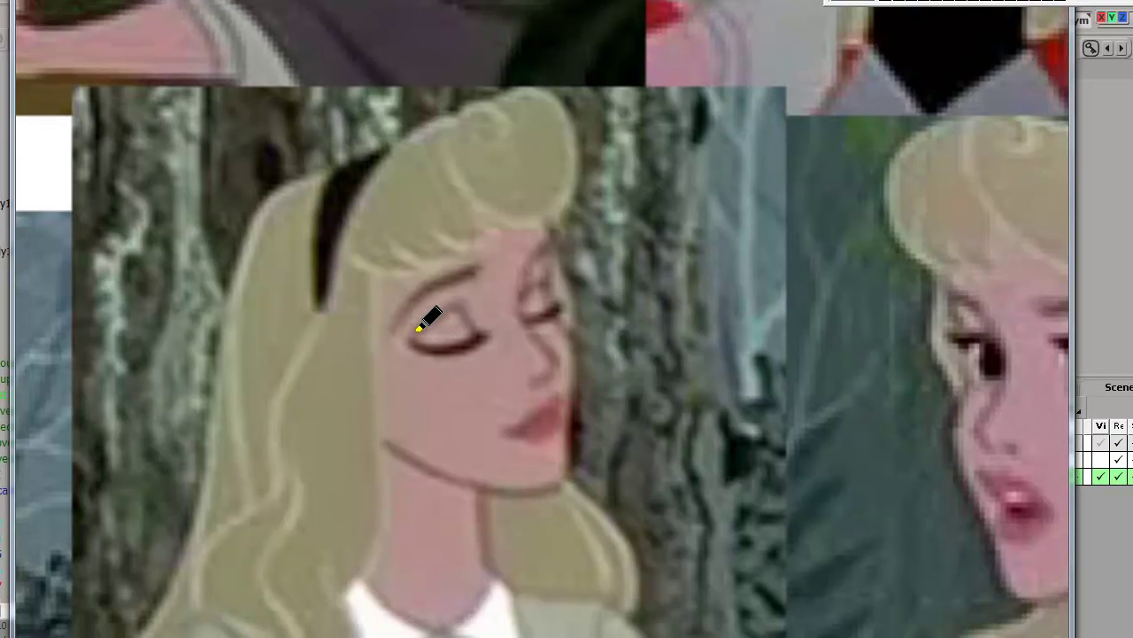
mouse_move(432, 318)
left_mouse_down()
mouse_move(462, 304)
mouse_move(436, 316)
mouse_move(464, 308)
mouse_move(480, 333)
mouse_move(418, 344)
mouse_move(471, 344)
left_mouse_up()
mouse_move(529, 314)
left_mouse_down()
mouse_move(546, 312)
mouse_move(532, 317)
left_mouse_up()
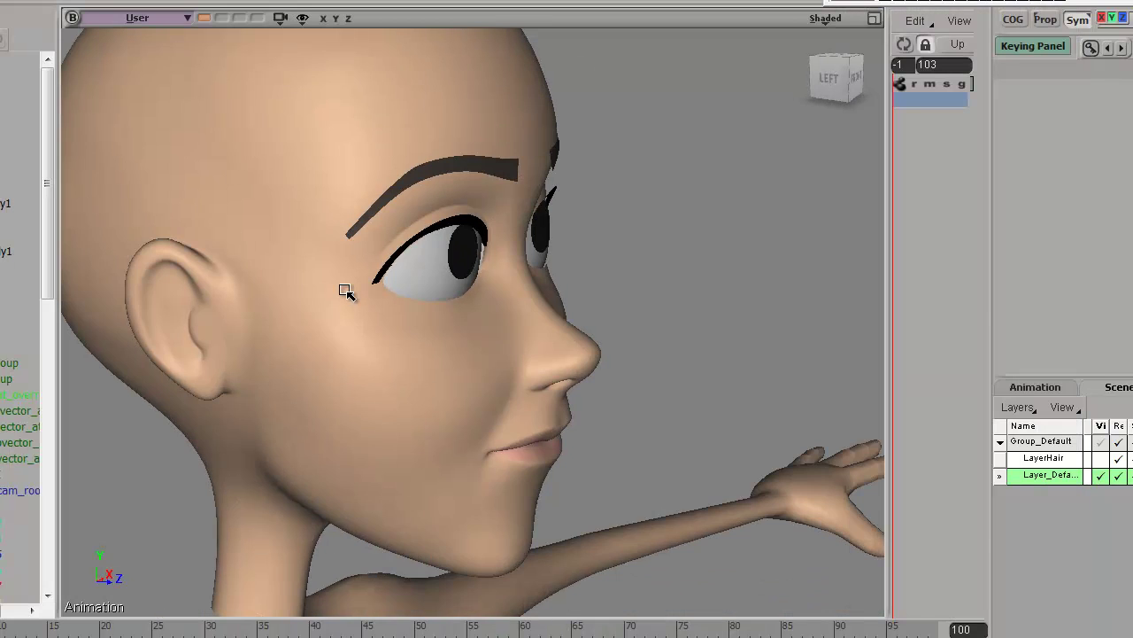
- Examine the second head's eyelid crease and lash line up close, and return to a view of the whole head
middle_click_drag(345, 290, 442, 400)
scroll(443, 399, "up", 5)
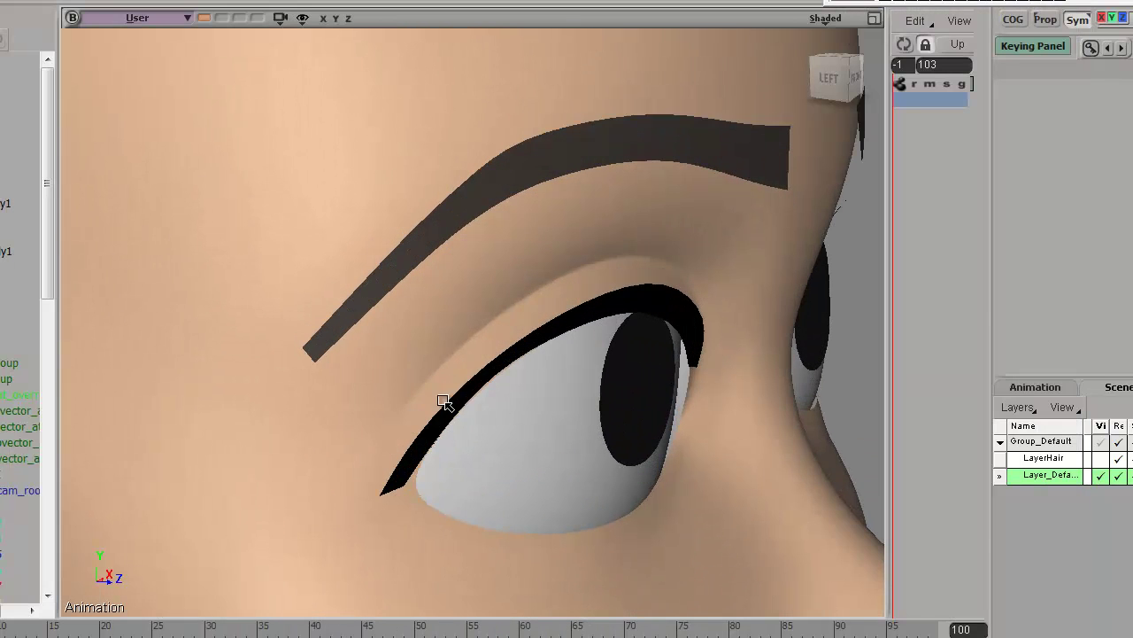
middle_click_drag(597, 269, 218, 293)
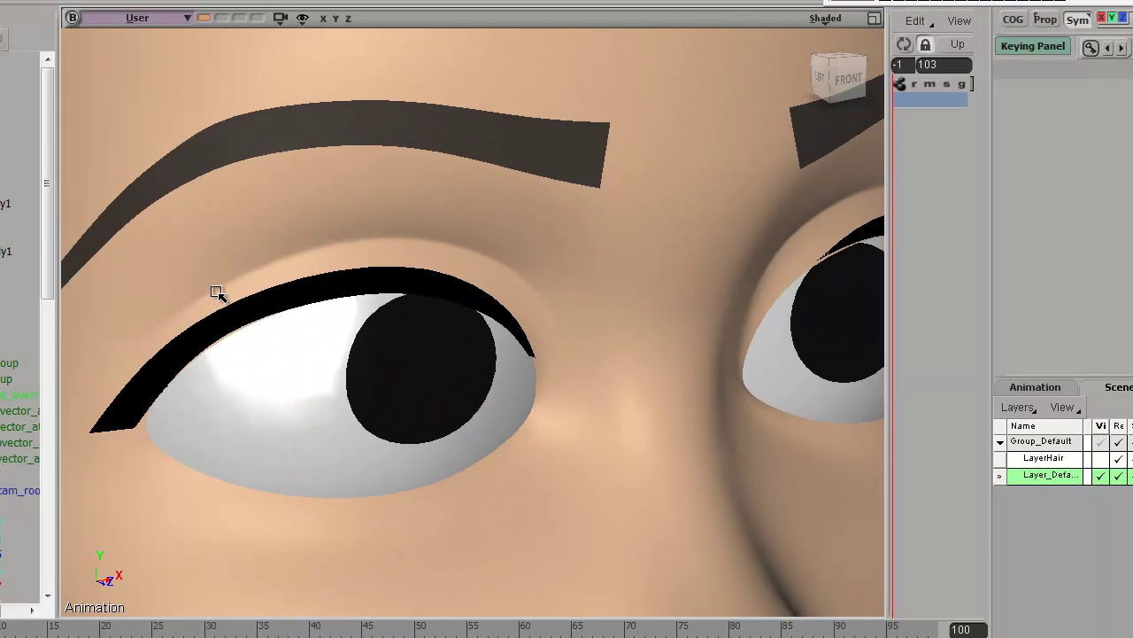
middle_click_drag(427, 306, 767, 496)
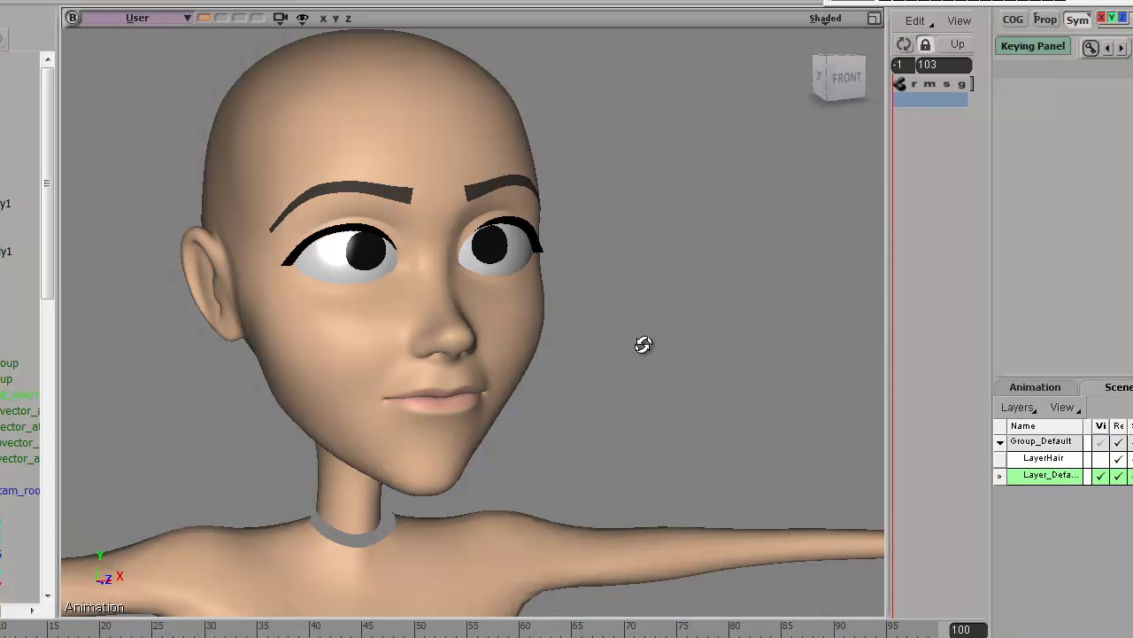